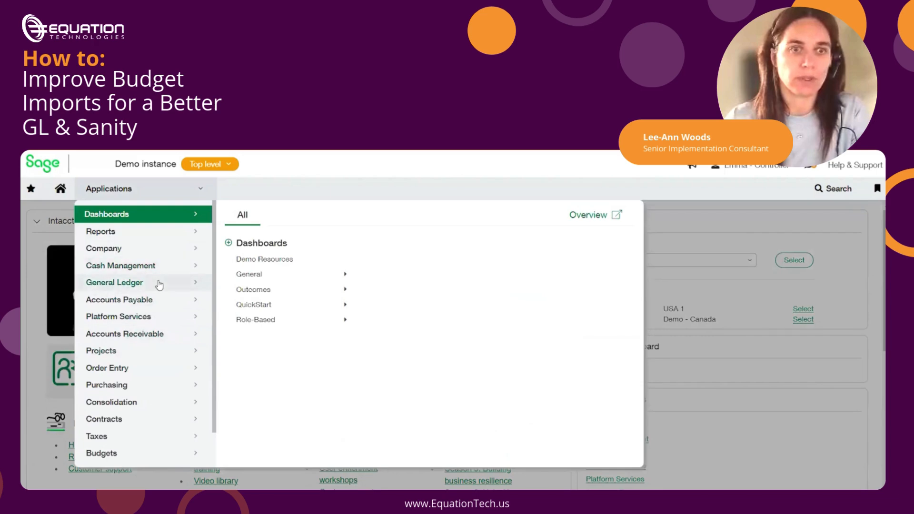
From General Ledger, open the Budgets repository and begin adding a new budget.
left_click(135, 284)
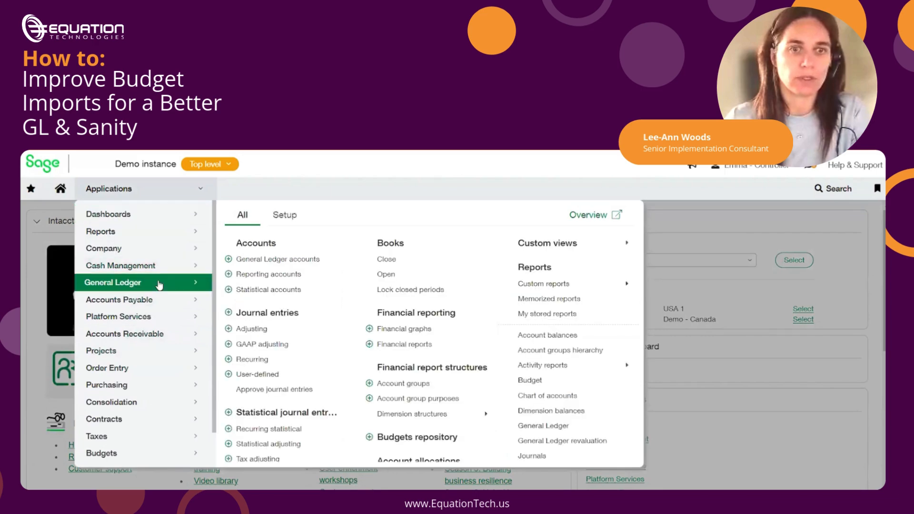
left_click(430, 438)
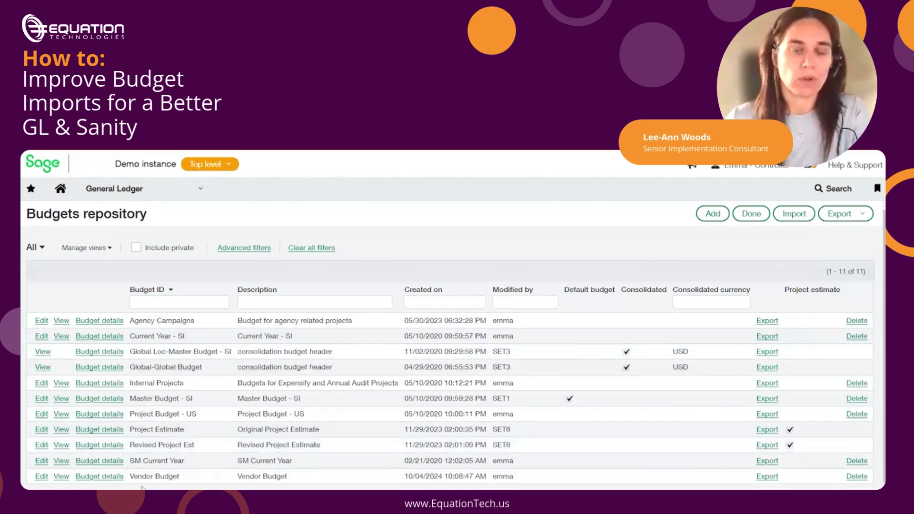
left_click(708, 214)
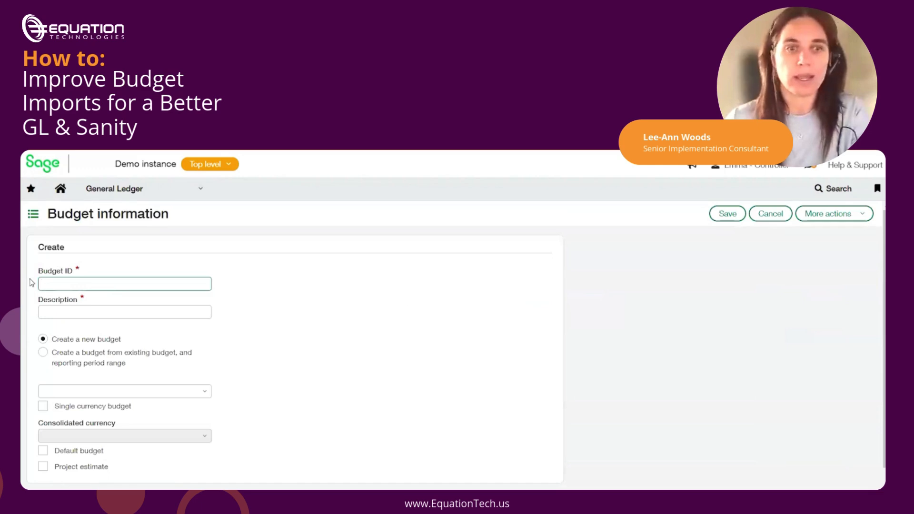
Cancel the blank budget form, return to the Budgets list, and show the Company setup options.
left_click(771, 215)
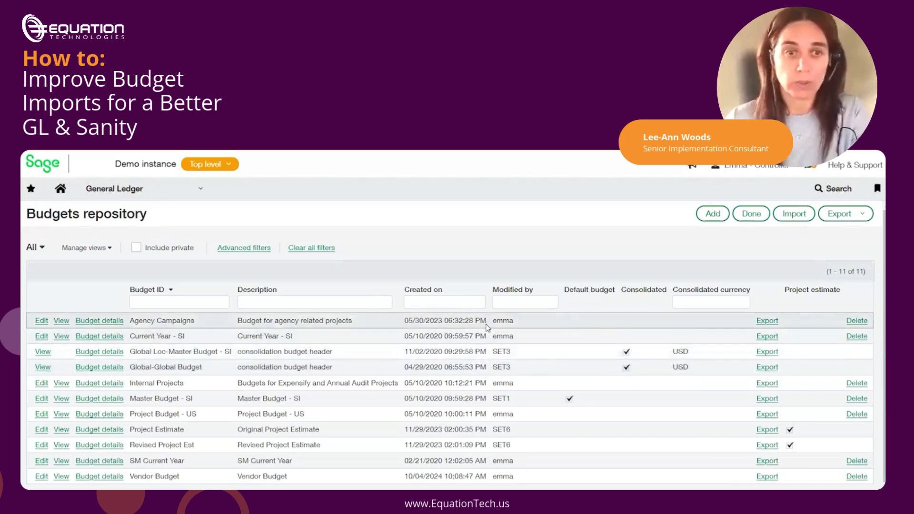
left_click(470, 306)
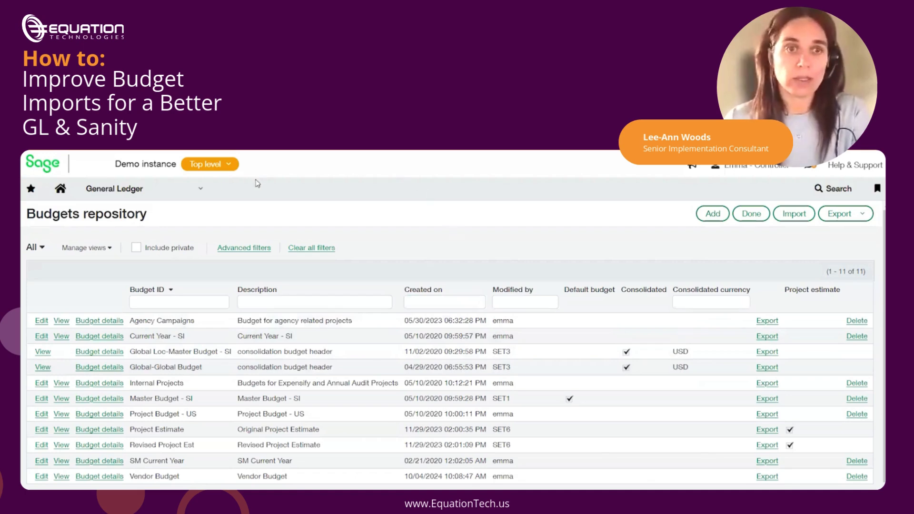
left_click(179, 190)
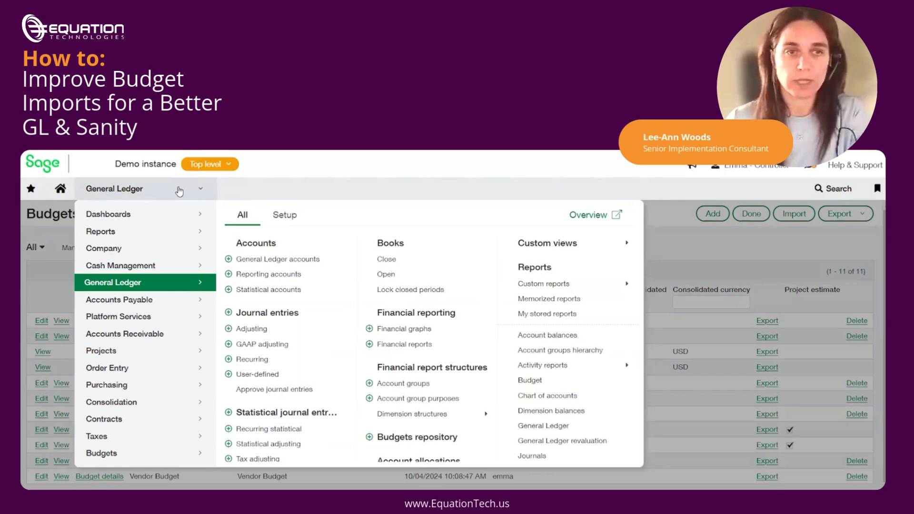
left_click(167, 249)
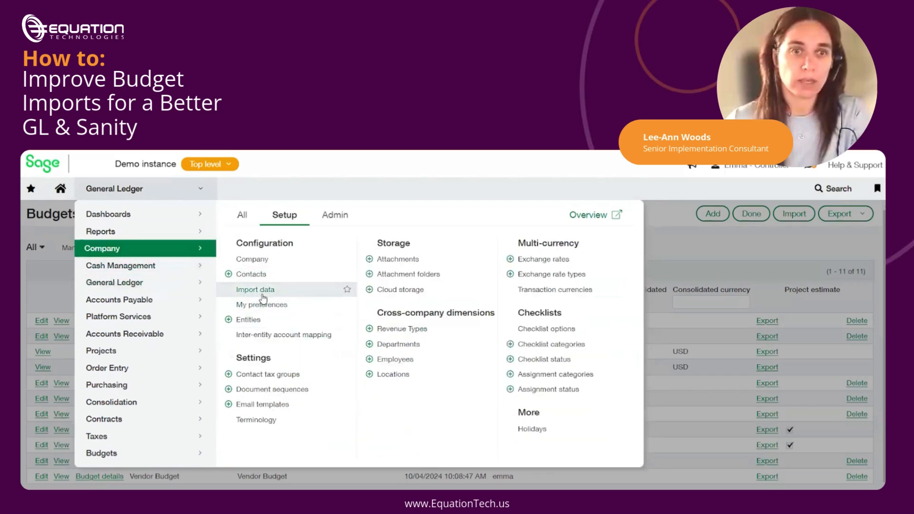
Open the Import data checklist, locate the Budgets* row, then switch to the Budgets template spreadsheet.
left_click(262, 294)
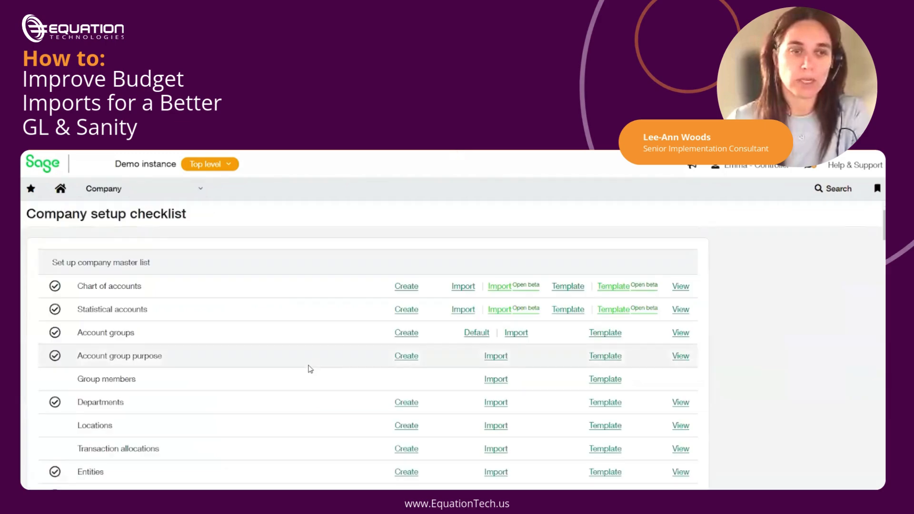
scroll(445, 369, "down", 8)
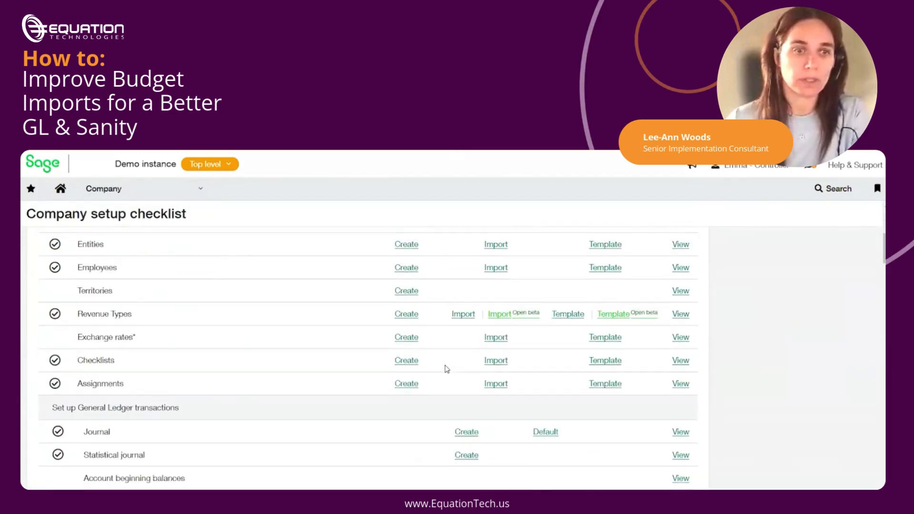
scroll(446, 372, "down", 10)
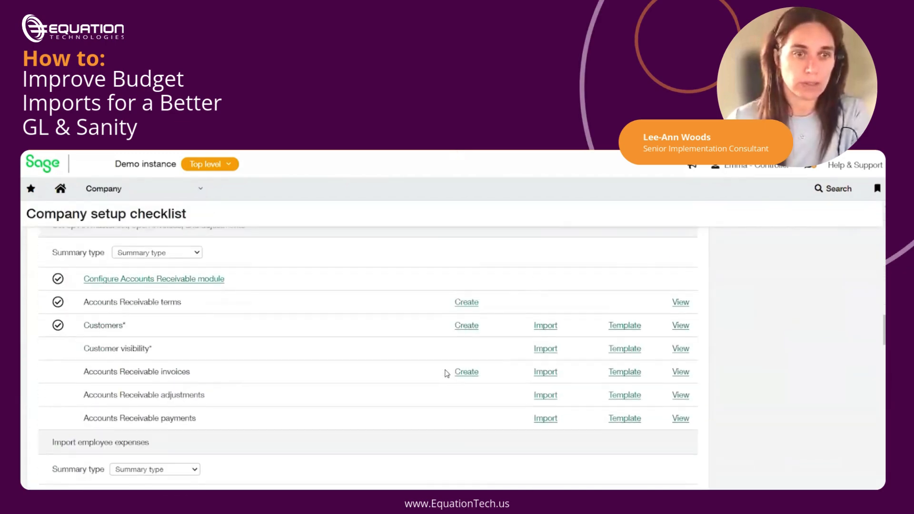
scroll(447, 373, "down", 12)
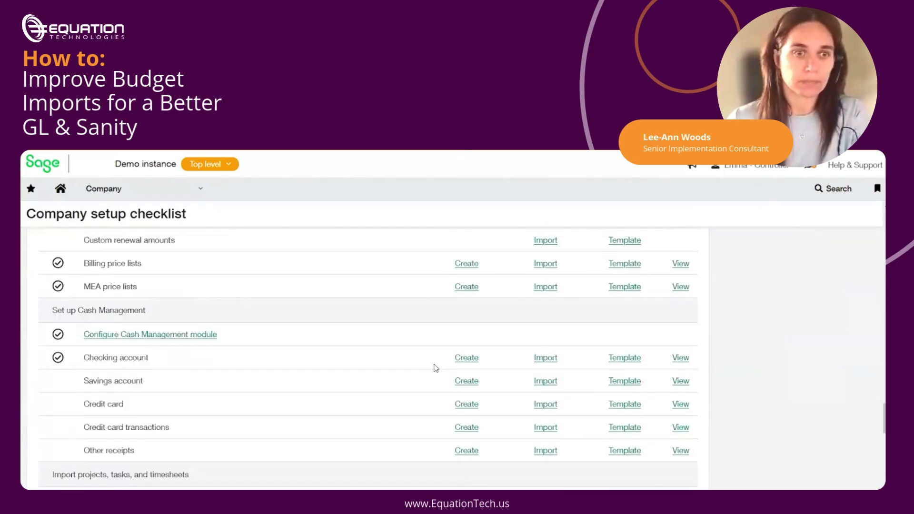
scroll(434, 364, "down", 5)
left_click_drag(882, 464, 842, 181)
scroll(163, 398, "down", 3)
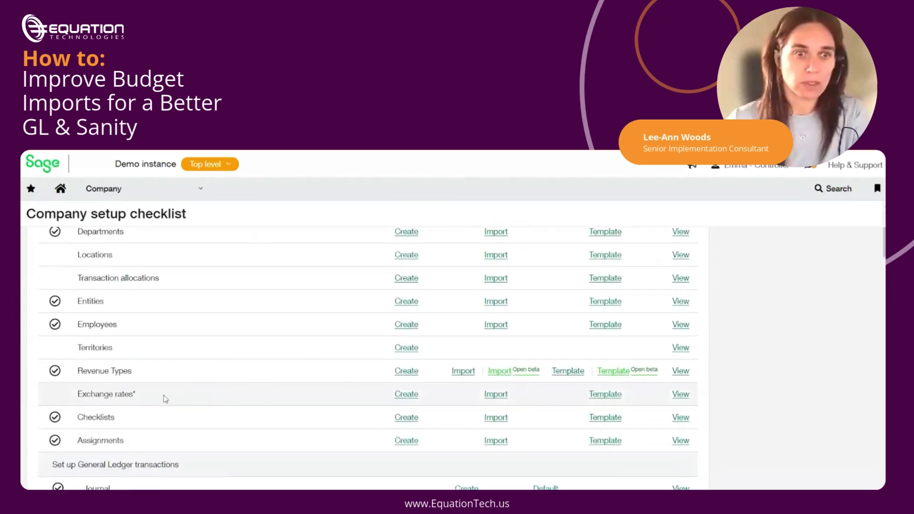
scroll(164, 399, "down", 6)
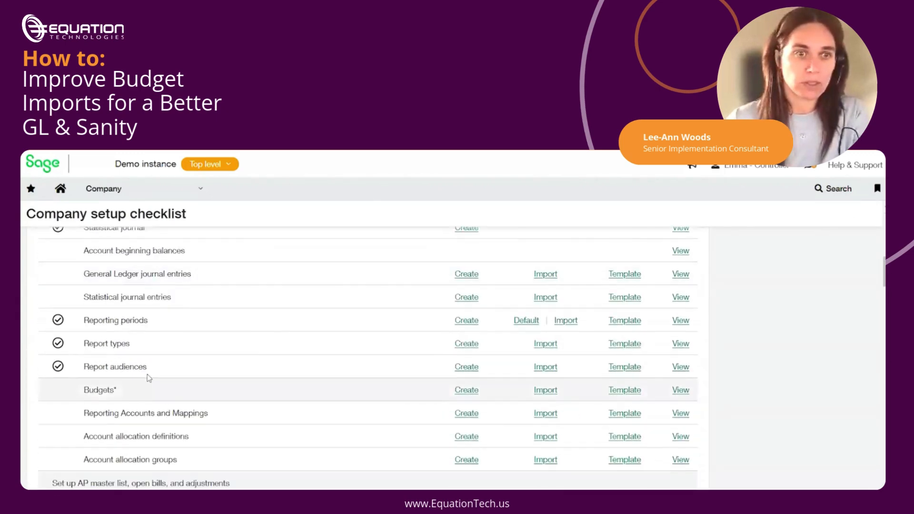
left_click_drag(84, 393, 119, 392)
left_click(141, 394)
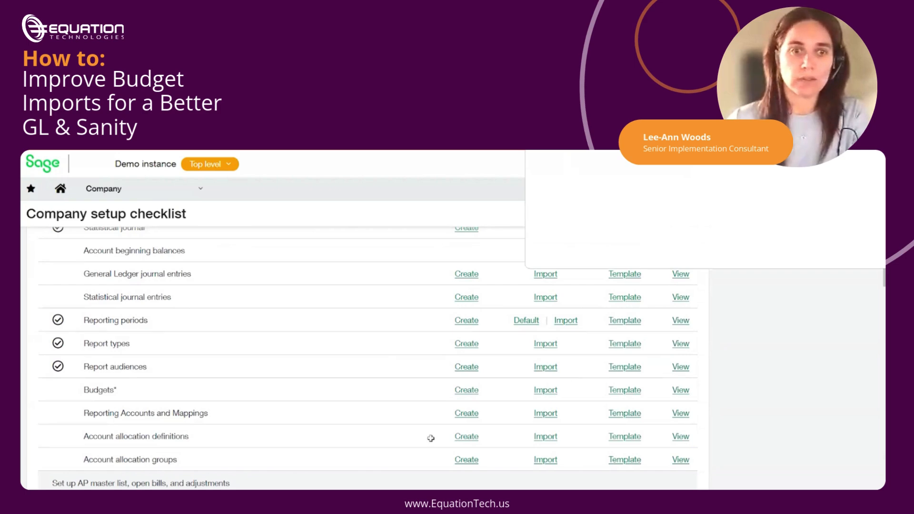
key("alt+Tab")
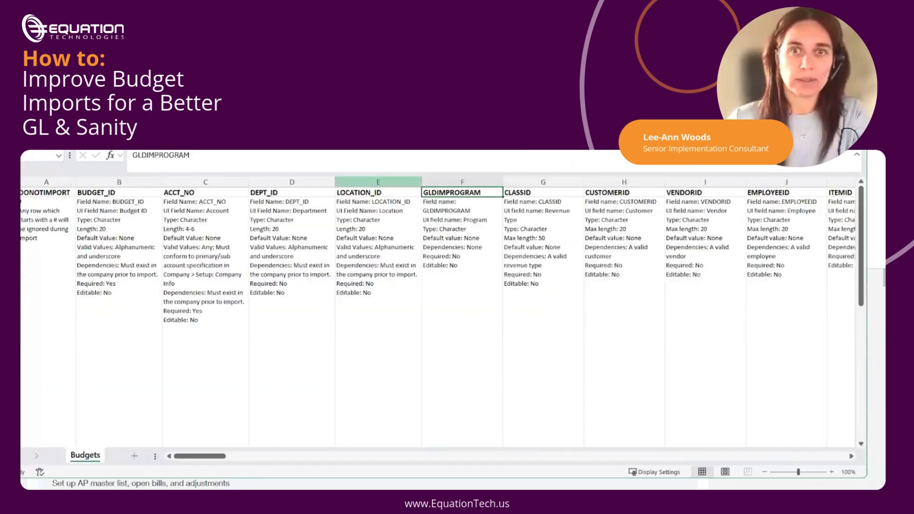
Review the BUDGETABLE PERIOD1 column notes in the Excel template, then return to Sage Intacct.
left_click_drag(224, 456, 296, 454)
scroll(301, 294, "right", 5)
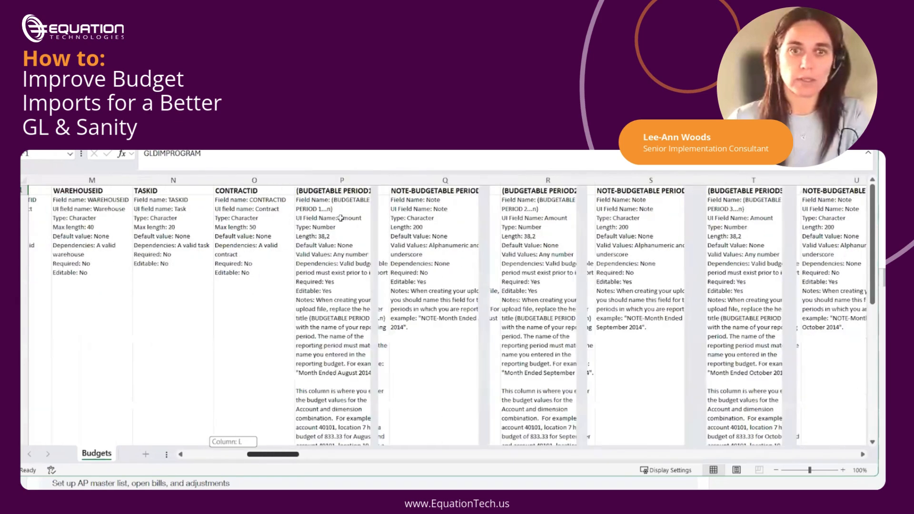
left_click(350, 193)
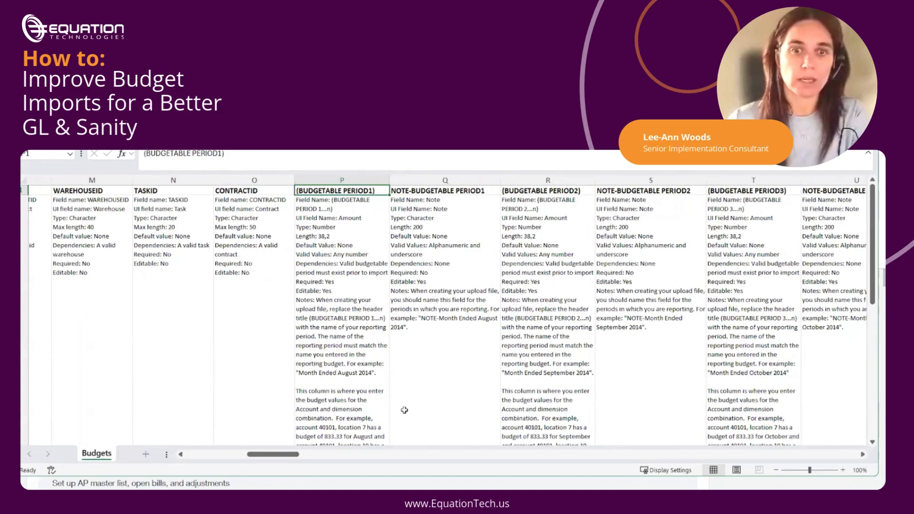
scroll(404, 409, "down", 1)
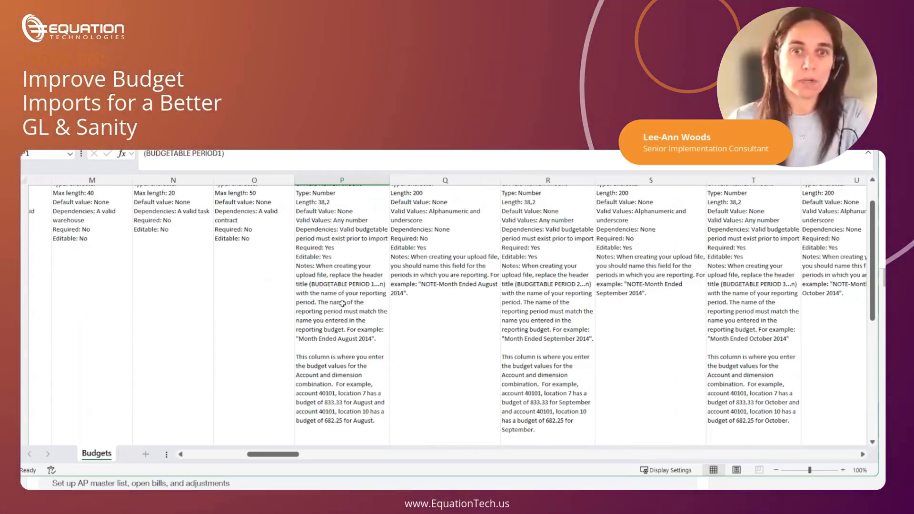
scroll(368, 313, "up", 1)
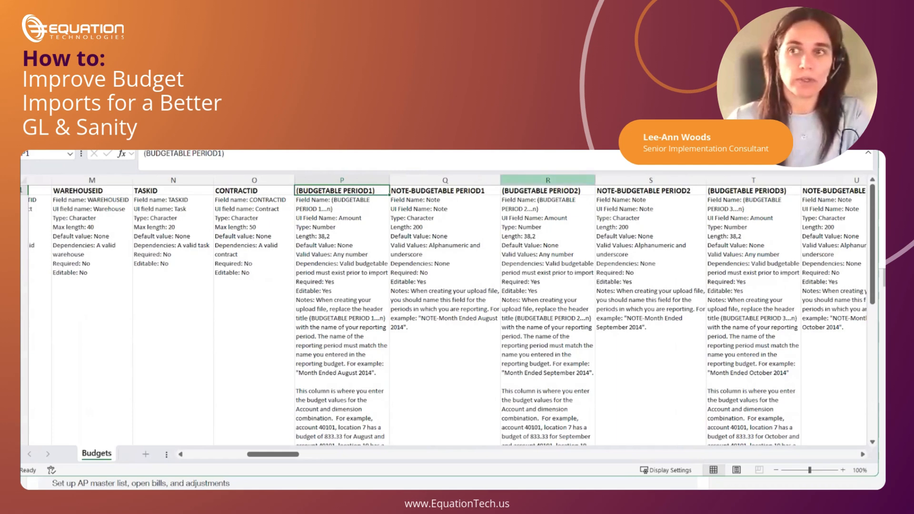
key("alt+Tab")
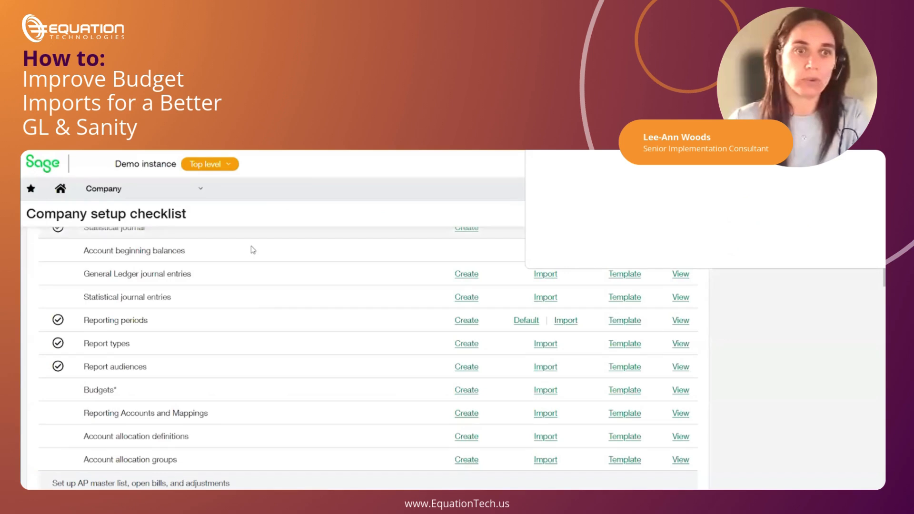
View the Reporting periods list, compare names like Month Ended November 2025 with the template, and close Excel.
left_click_drag(90, 321, 148, 322)
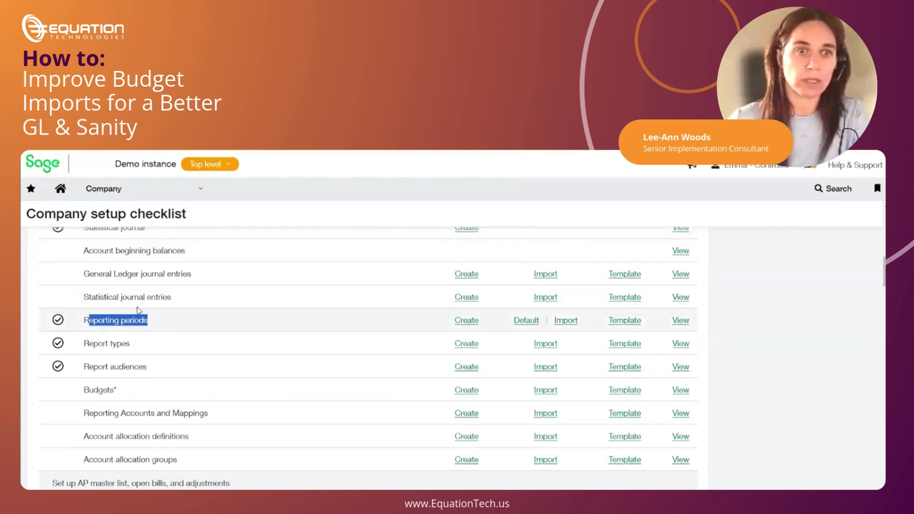
left_click(680, 320)
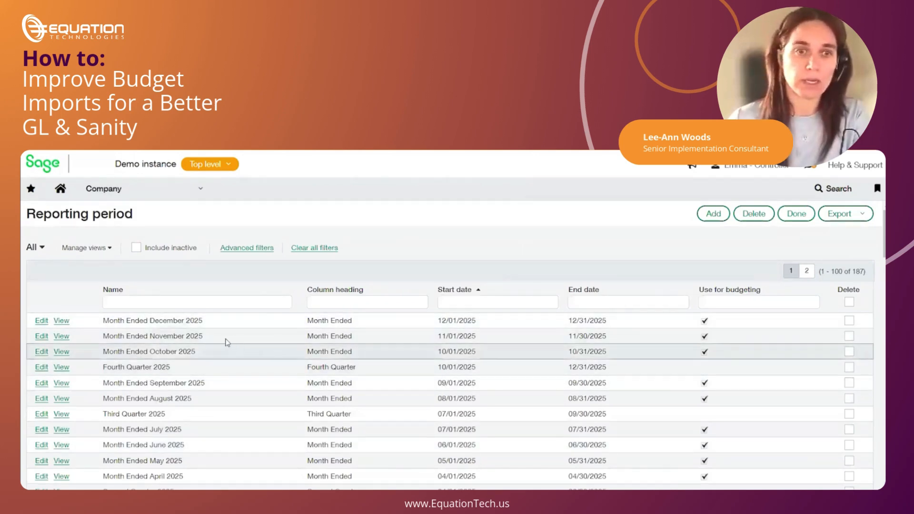
left_click_drag(228, 339, 99, 342)
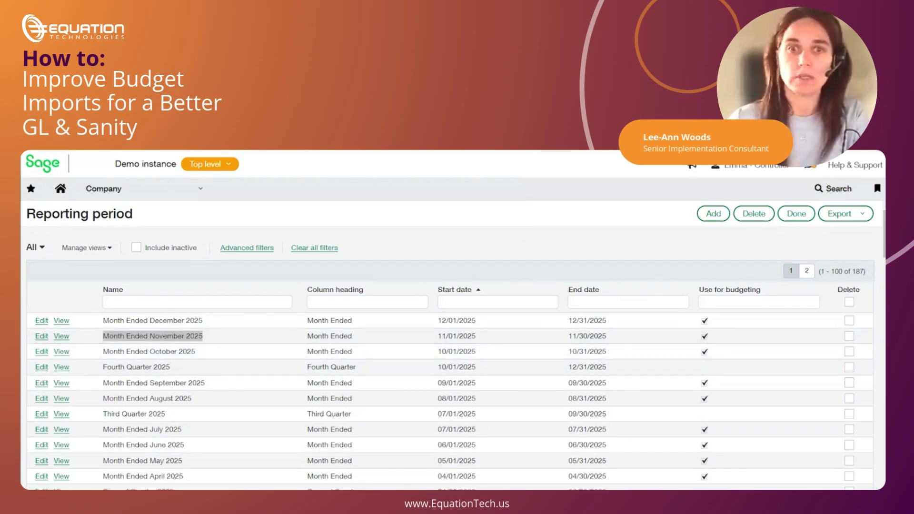
key("alt+Tab")
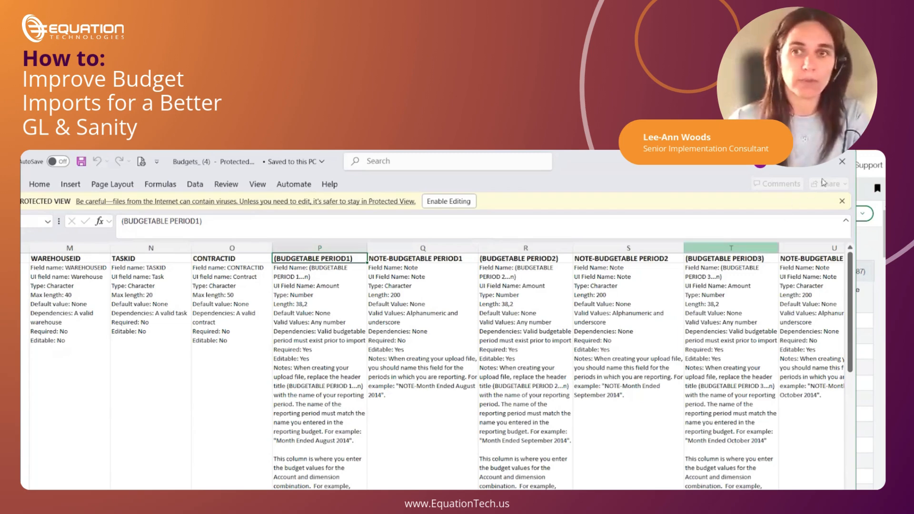
left_click(845, 164)
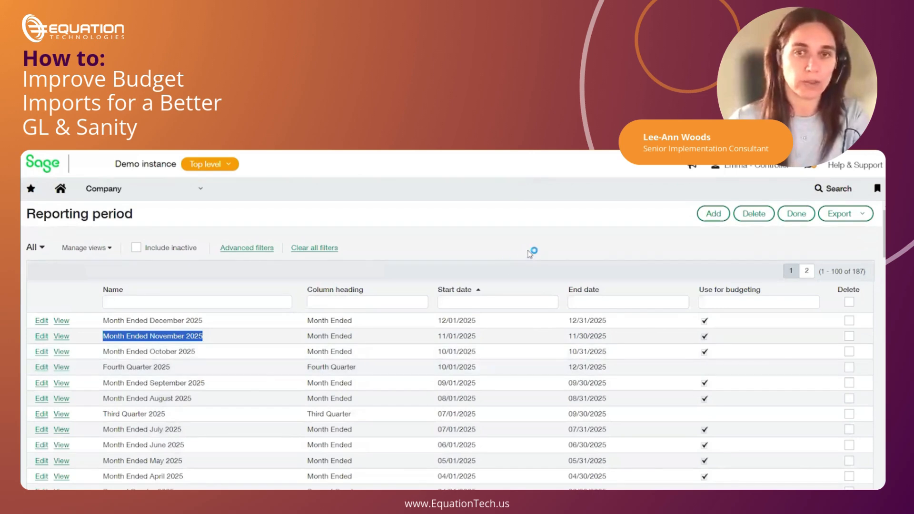
Go to General Ledger's Budgets repository and start adding a new budget.
left_click(95, 190)
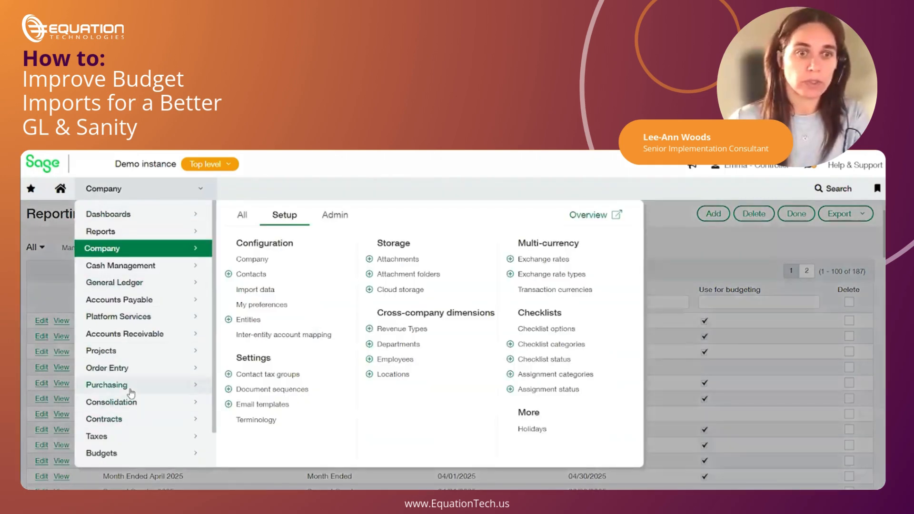
left_click(149, 283)
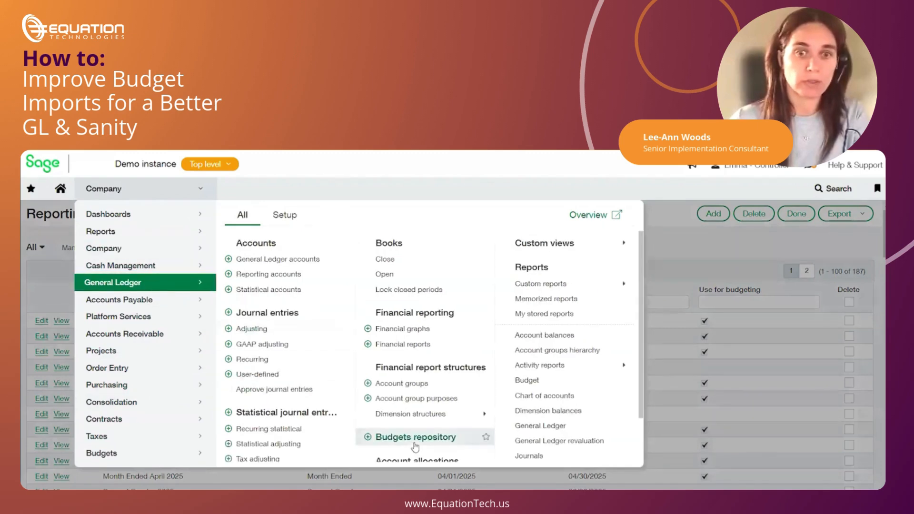
left_click(102, 450)
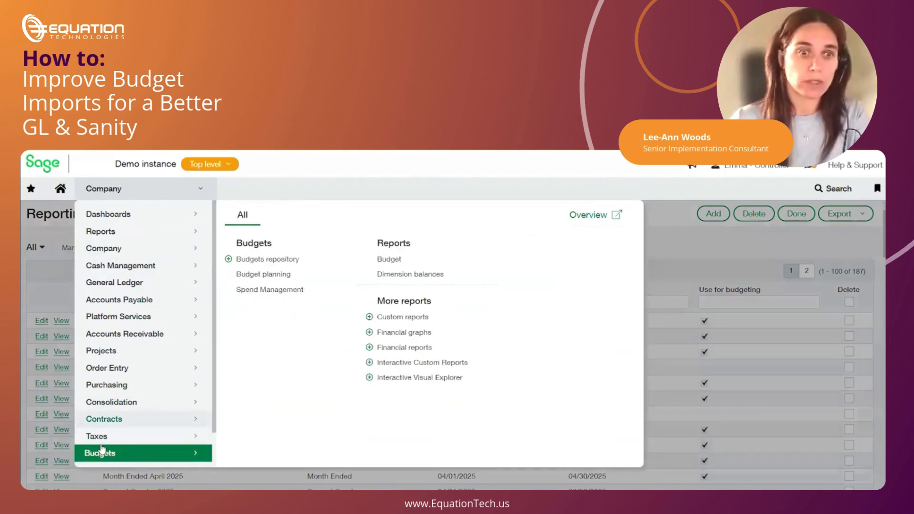
left_click(278, 261)
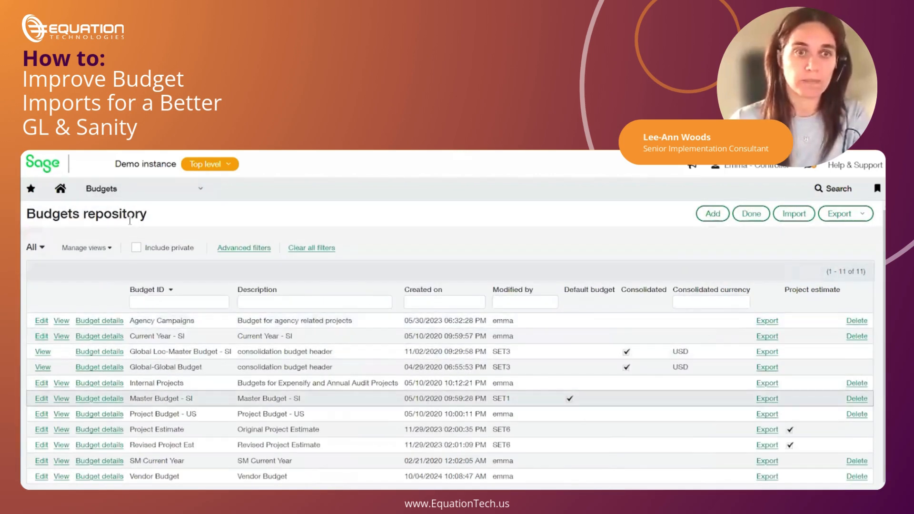
left_click(711, 214)
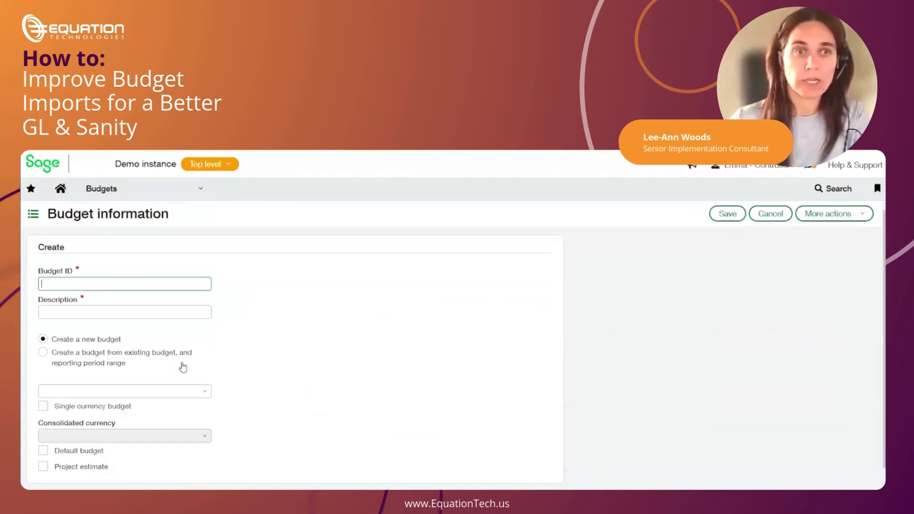
Enter the budget ID and a matching test-budget description, then save the budget.
left_click(80, 280)
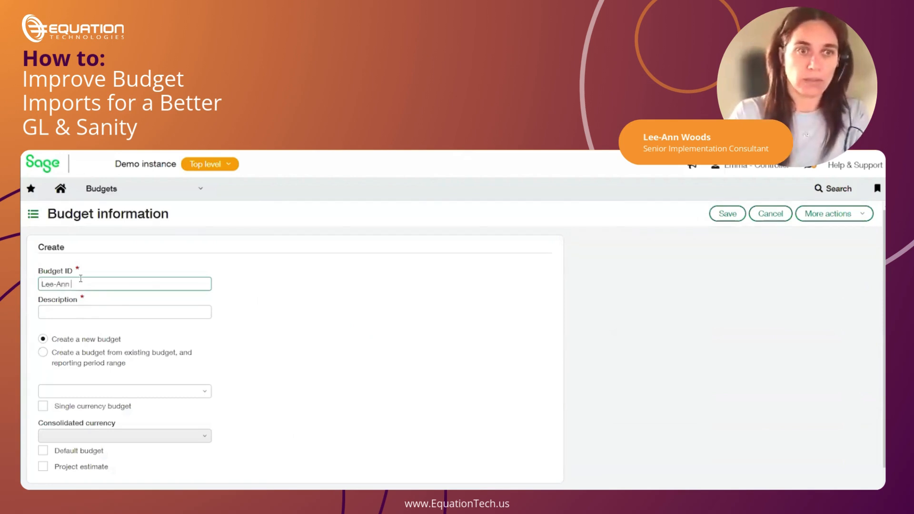
type("Lee-Ann Budget")
key("Tab")
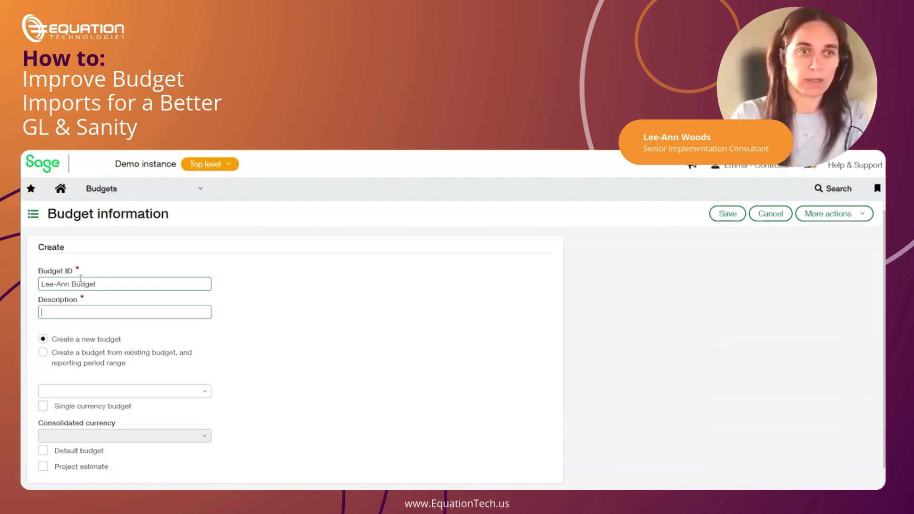
type("Lee-Ann Test")
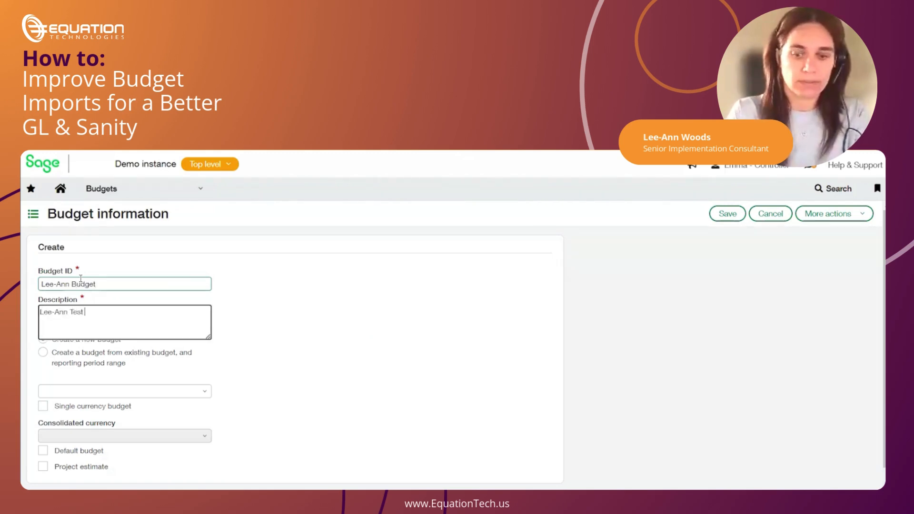
type(" Budget")
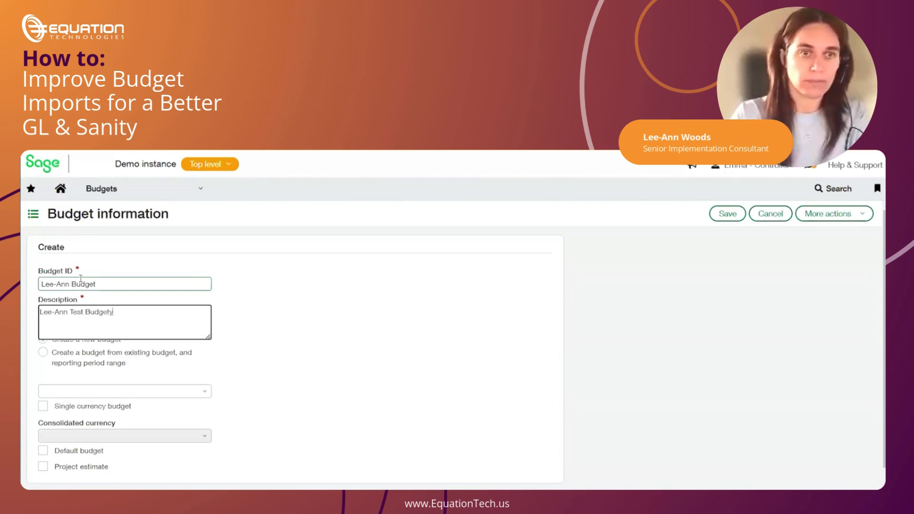
left_click(163, 376)
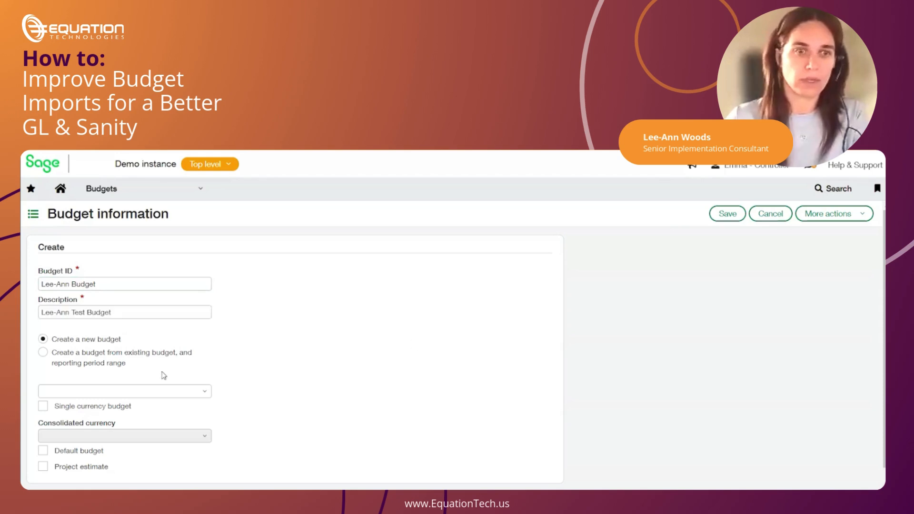
left_click(737, 213)
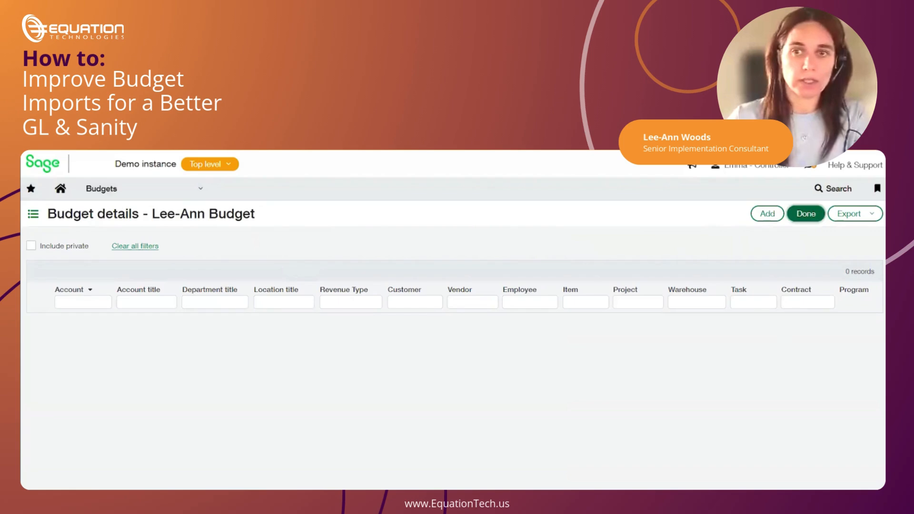
Add a budget amount line for account 10010 Checking 1 - Demo Bank at location 100--USA 1.
left_click_drag(130, 399, 222, 396)
left_click(90, 398)
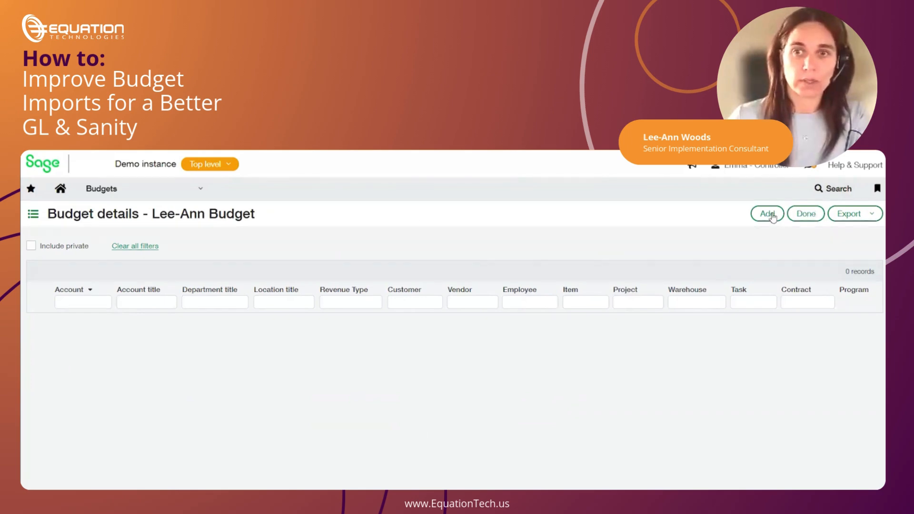
left_click(767, 214)
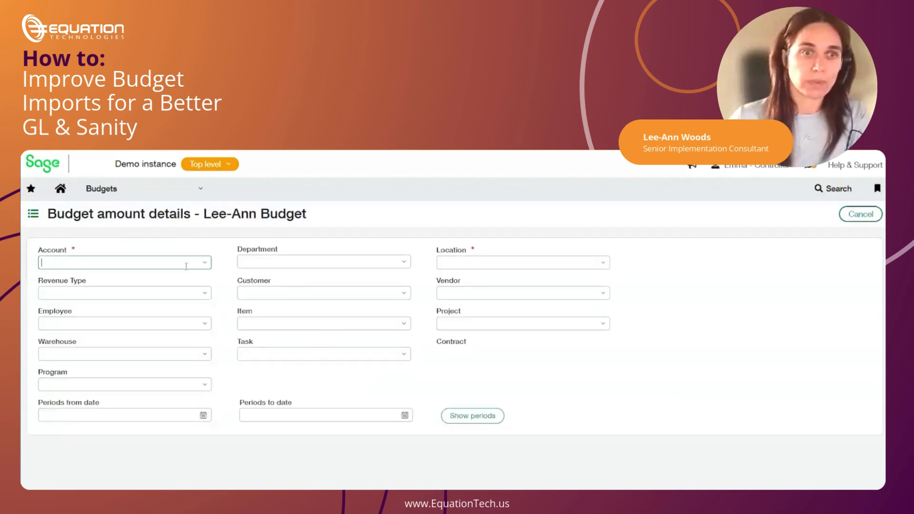
left_click(203, 264)
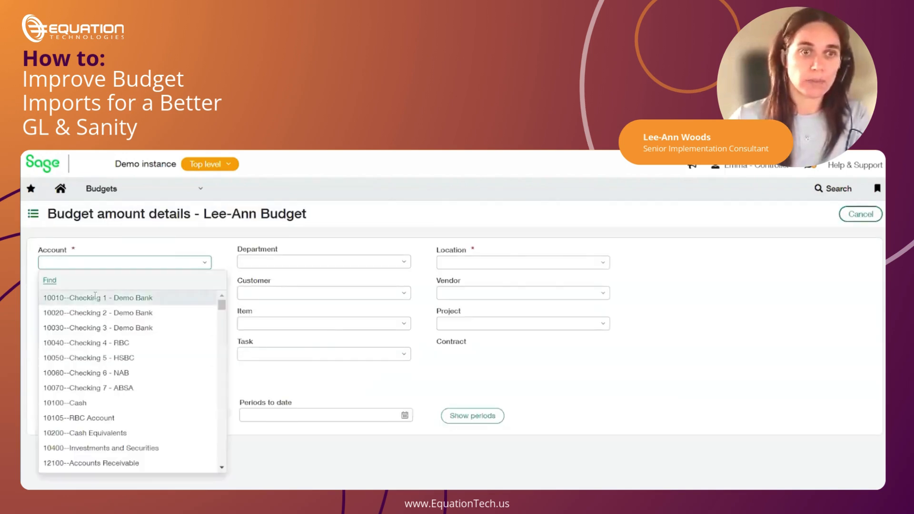
left_click(93, 296)
left_click(601, 262)
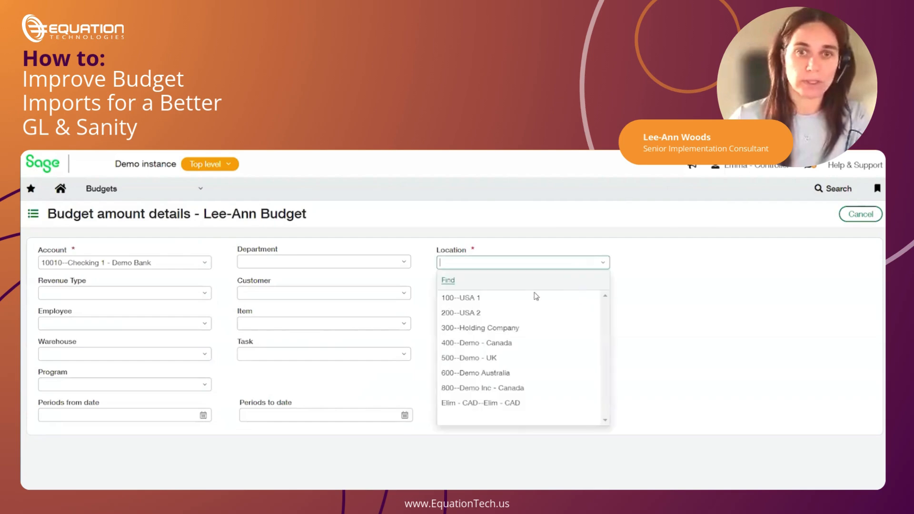
left_click(493, 300)
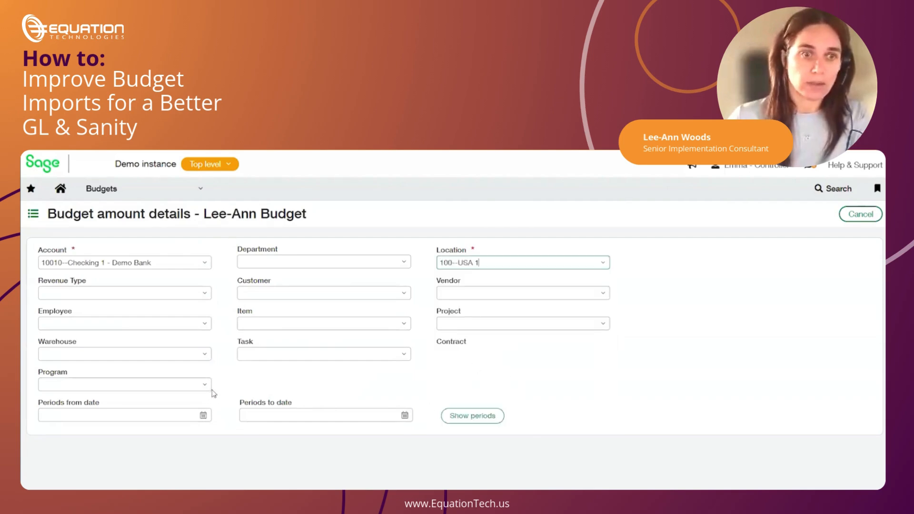
Set the period range from 01/31/2024 to 12/31/2024 and show the periods.
left_click(202, 418)
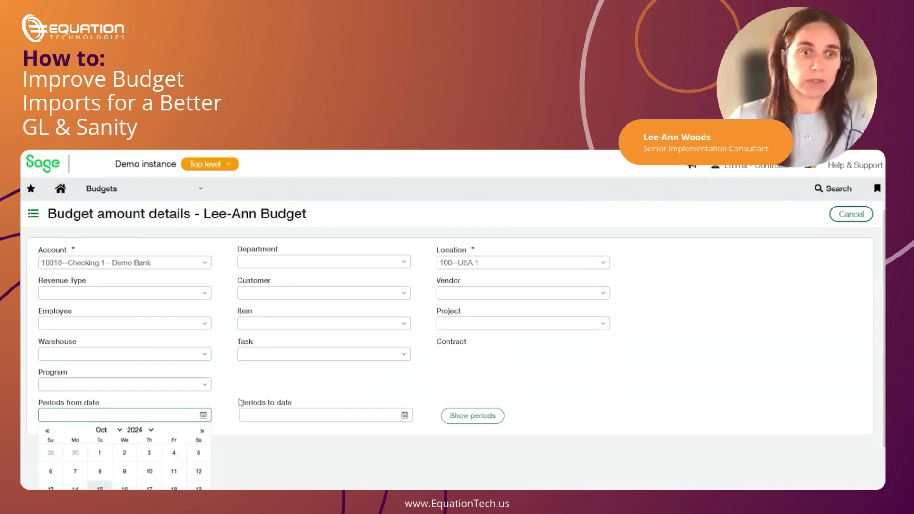
scroll(241, 402, "down", 1)
left_click(106, 386)
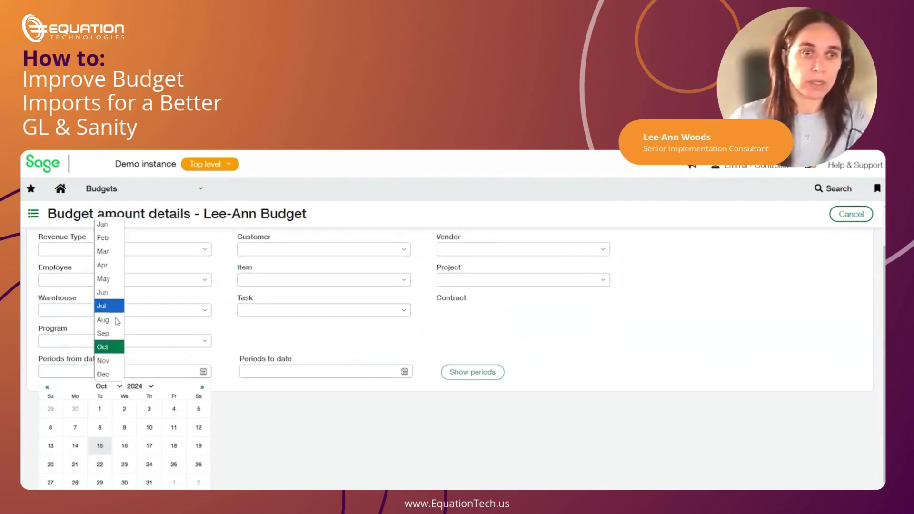
left_click(102, 224)
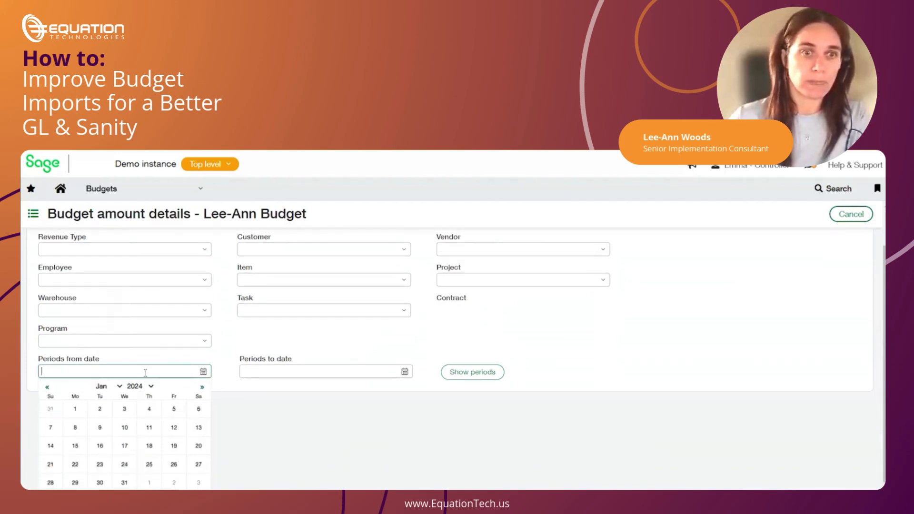
left_click(125, 482)
left_click(407, 415)
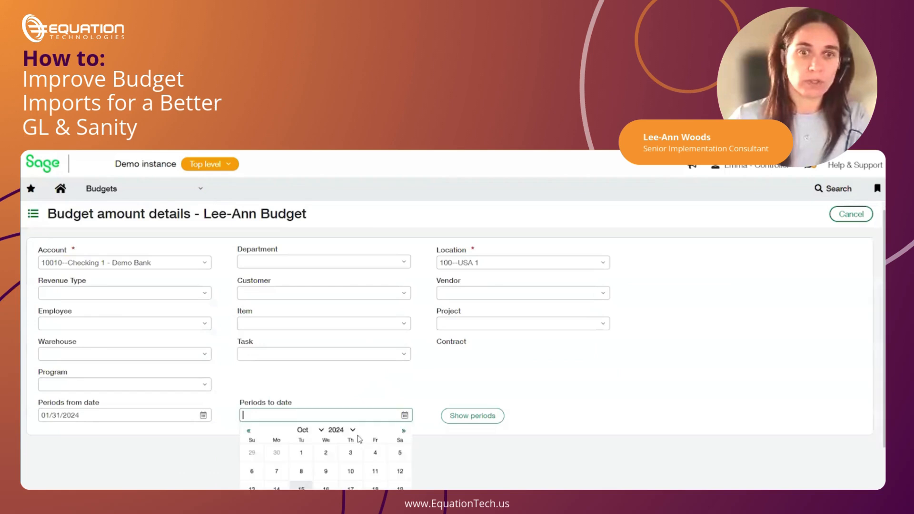
left_click(307, 385)
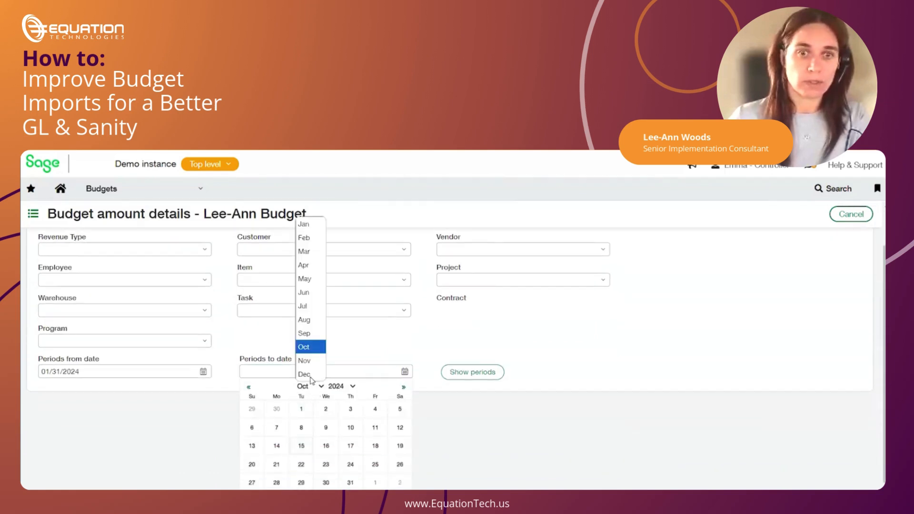
left_click(306, 373)
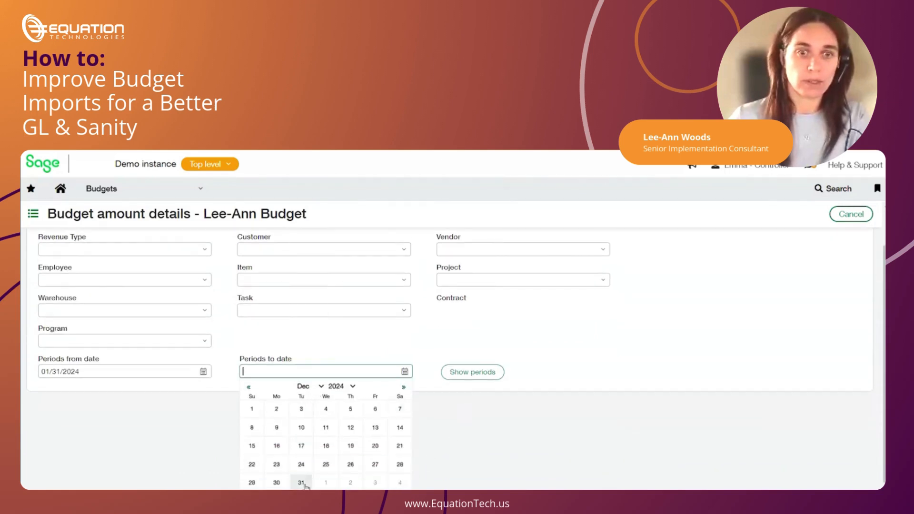
left_click(300, 482)
left_click(467, 421)
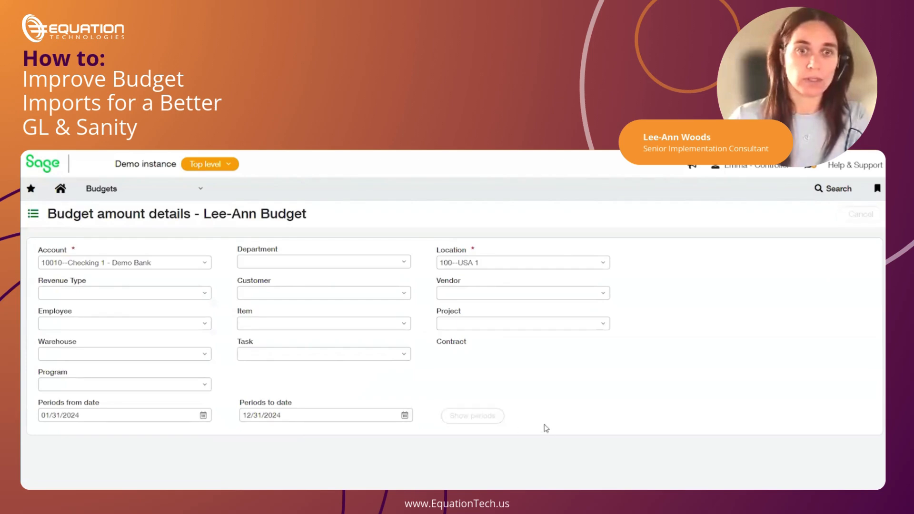
Change the start date to 01/01/2024 and list the monthly periods.
scroll(533, 422, "down", 5)
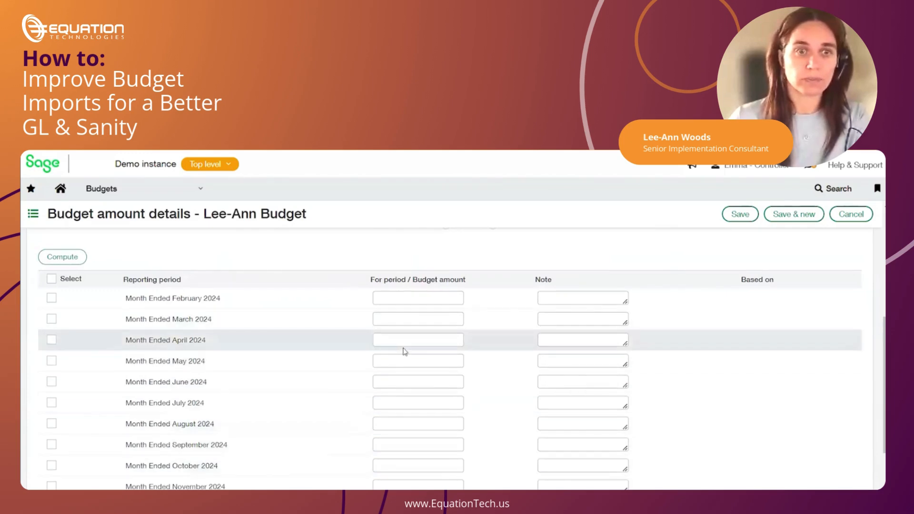
scroll(404, 351, "down", 1)
scroll(404, 355, "up", 6)
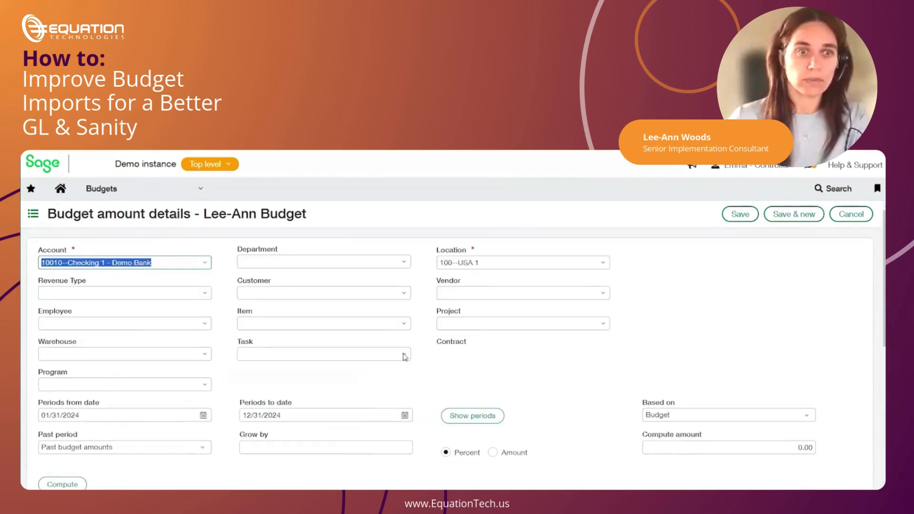
scroll(405, 356, "down", 1)
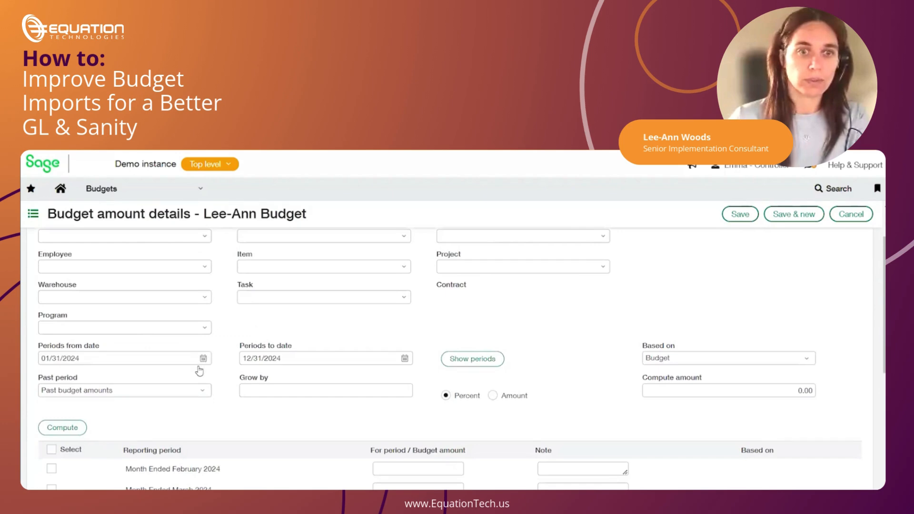
left_click(202, 359)
left_click(73, 394)
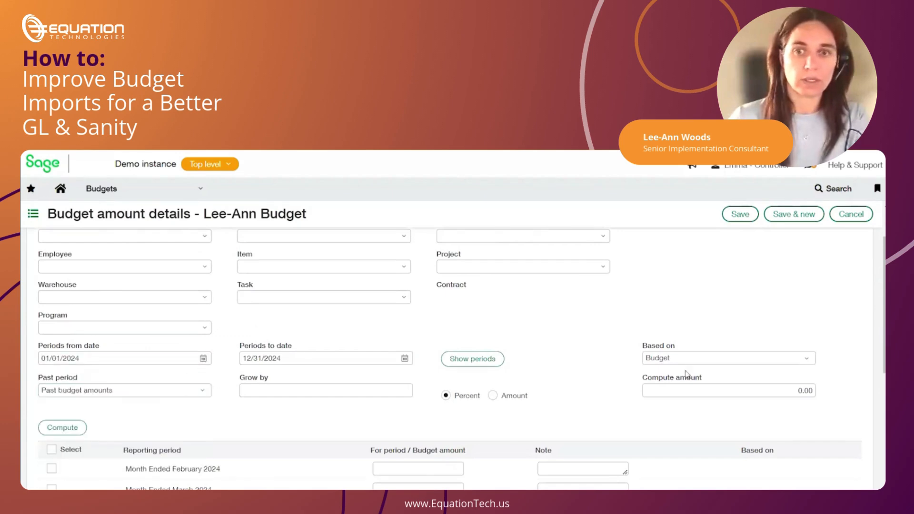
scroll(184, 434, "down", 2)
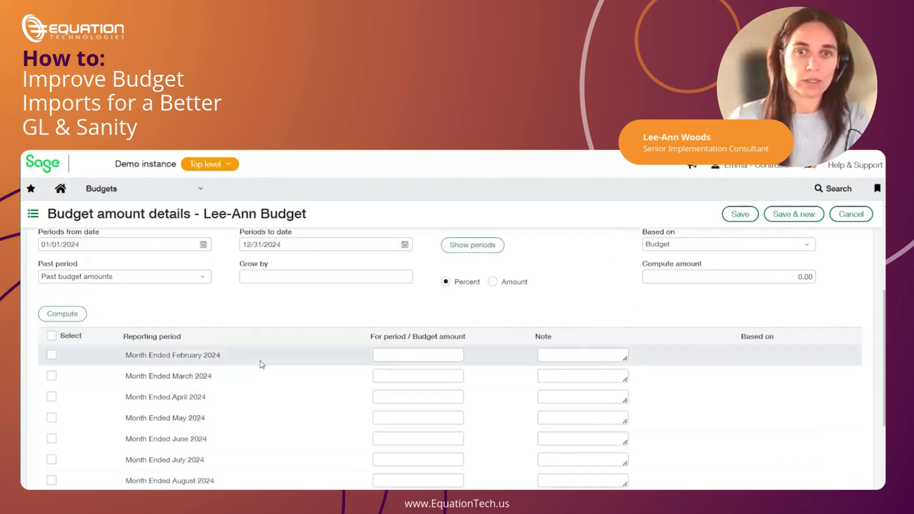
scroll(263, 361, "up", 2)
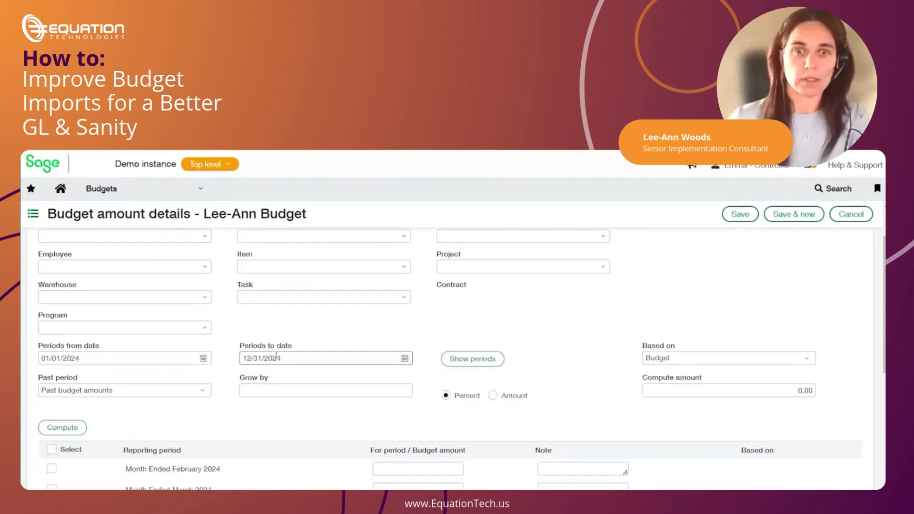
left_click(473, 359)
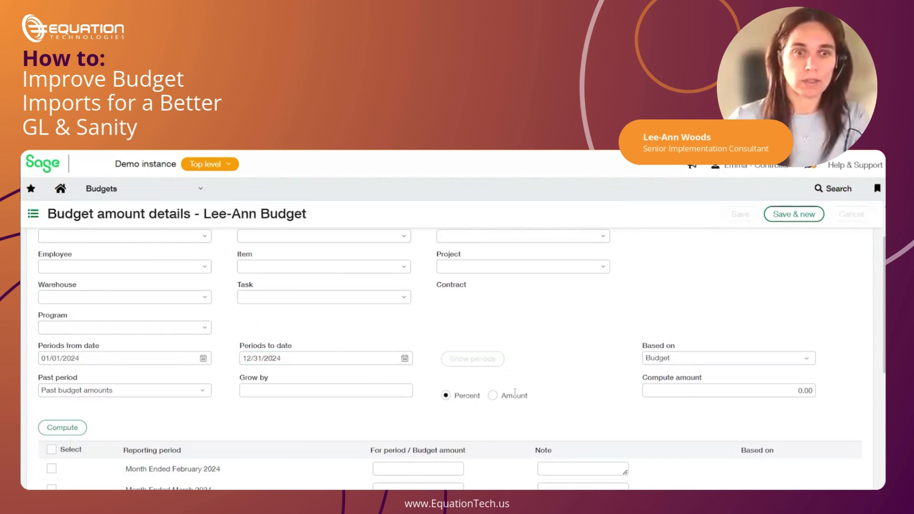
scroll(495, 393, "down", 5)
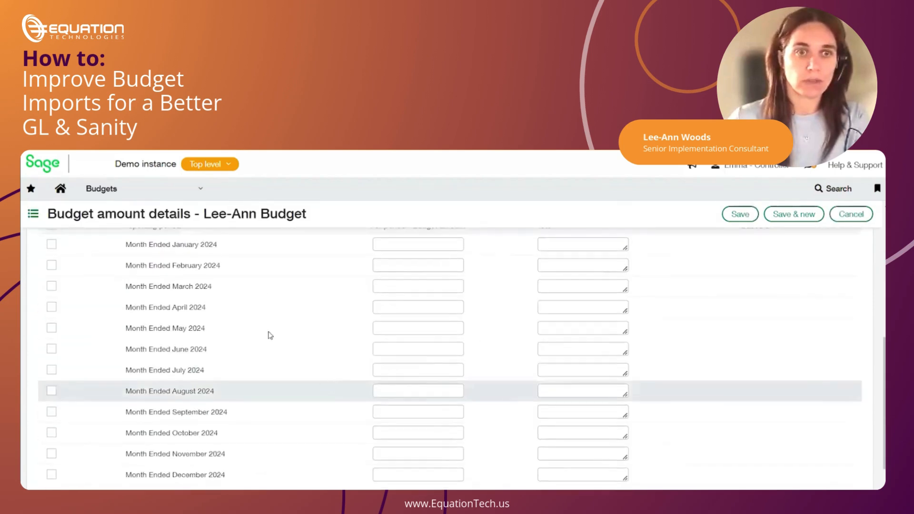
scroll(262, 362, "up", 2)
scroll(257, 444, "down", 3)
scroll(265, 435, "up", 3)
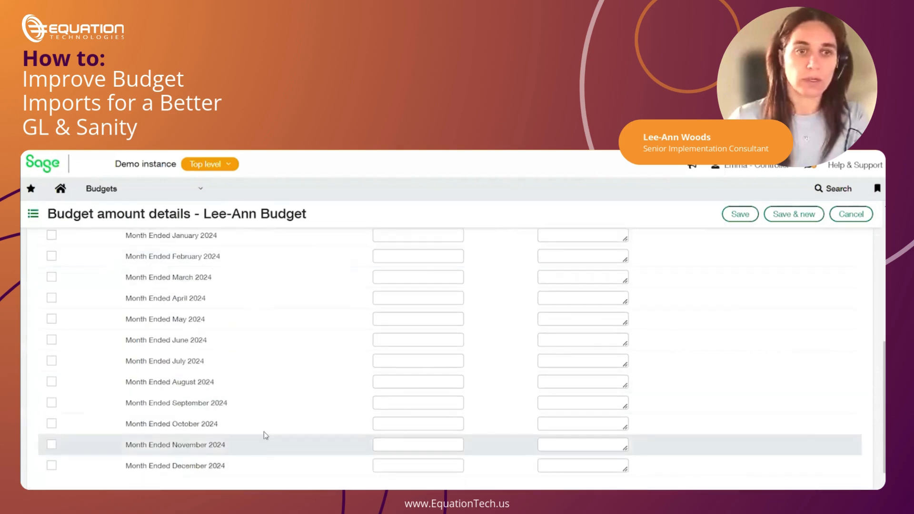
Enter a budget amount of 1 for each 2024 month and save the detail line.
left_click(414, 328)
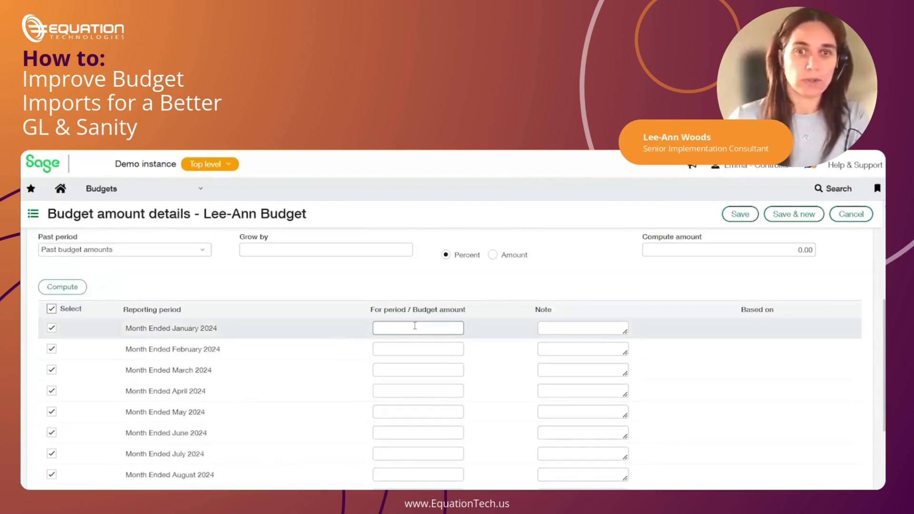
type("1")
left_click(437, 349)
type("1")
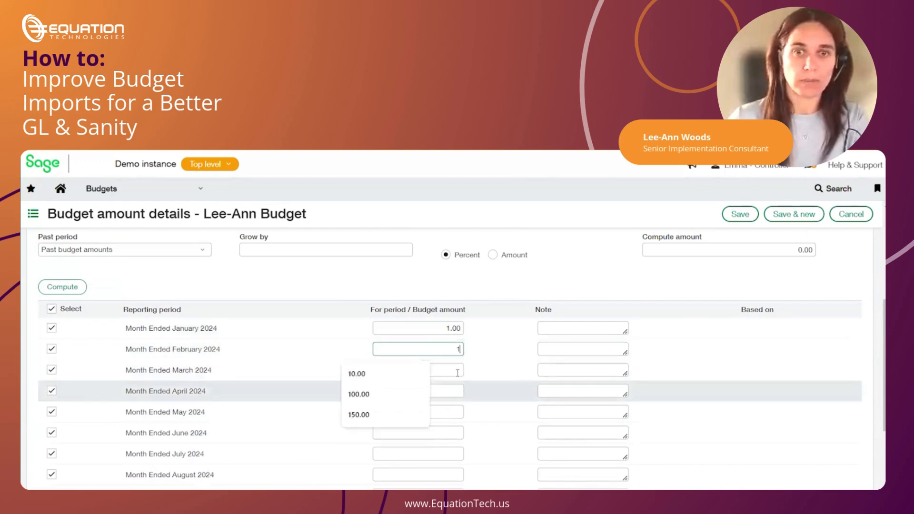
left_click(443, 370)
type("1")
left_click(448, 391)
type("1")
left_click(454, 411)
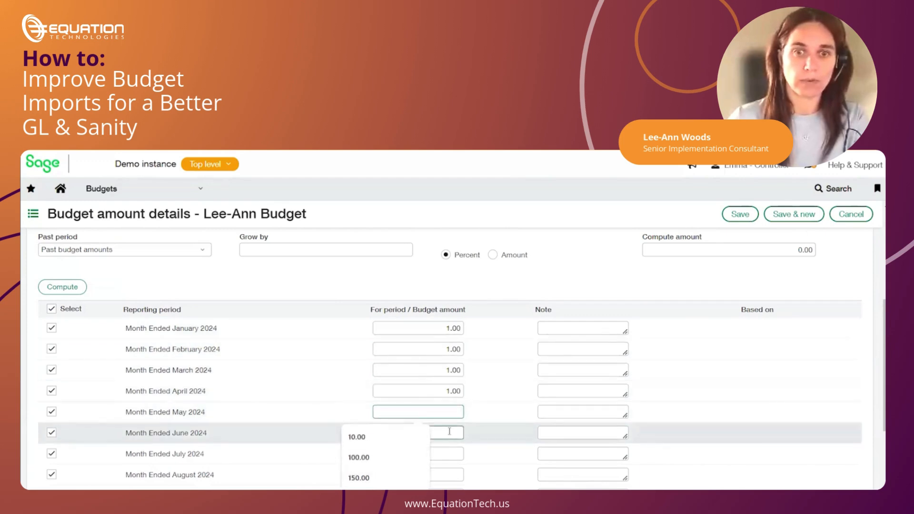
left_click(449, 434)
type("1")
scroll(449, 429, "down", 3)
left_click(451, 340)
type("1")
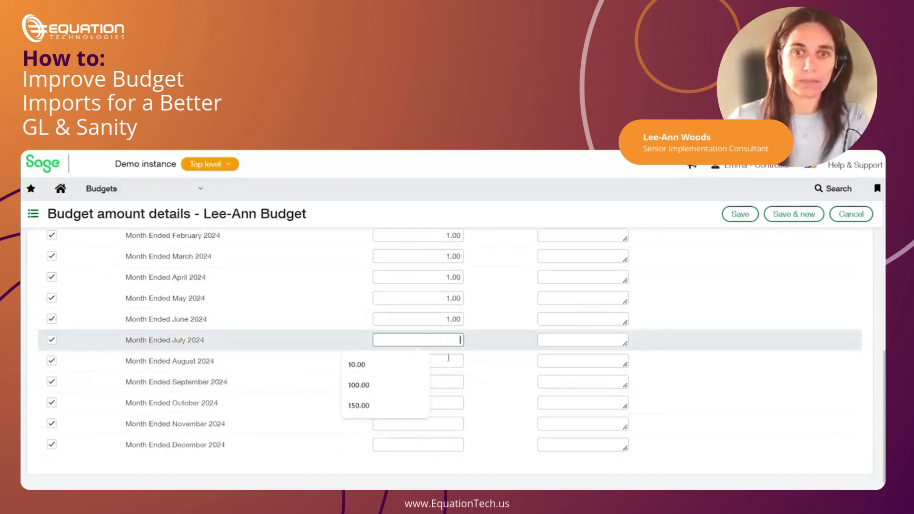
left_click(453, 360)
type("1")
left_click(454, 387)
type("1")
left_click(456, 404)
type("1")
left_click(458, 425)
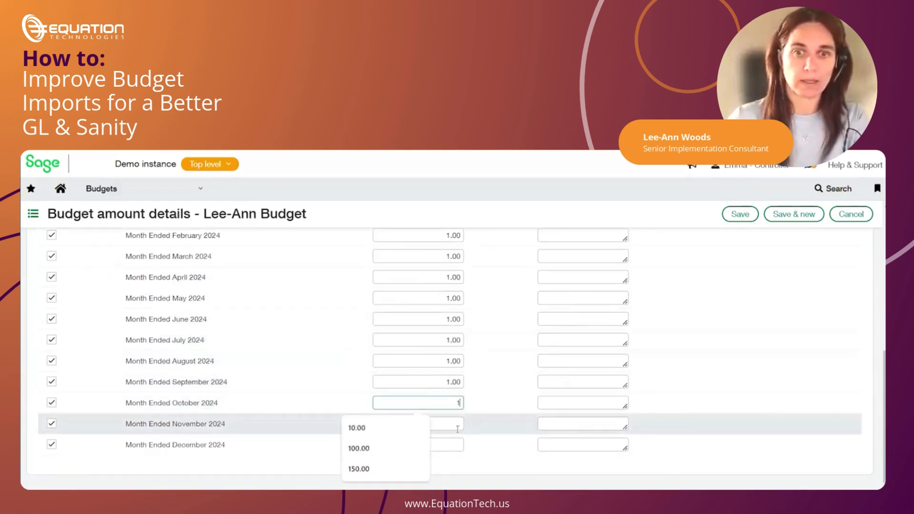
type("1")
left_click(458, 444)
type("1")
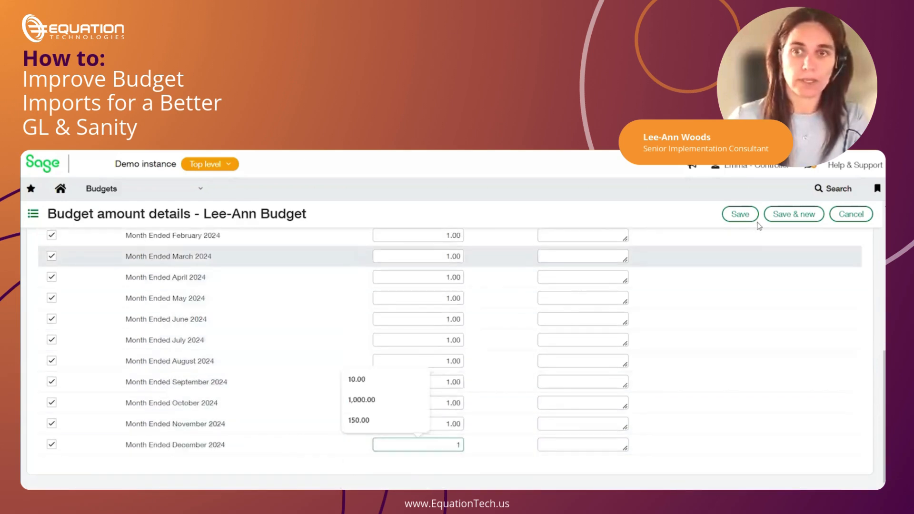
left_click(719, 335)
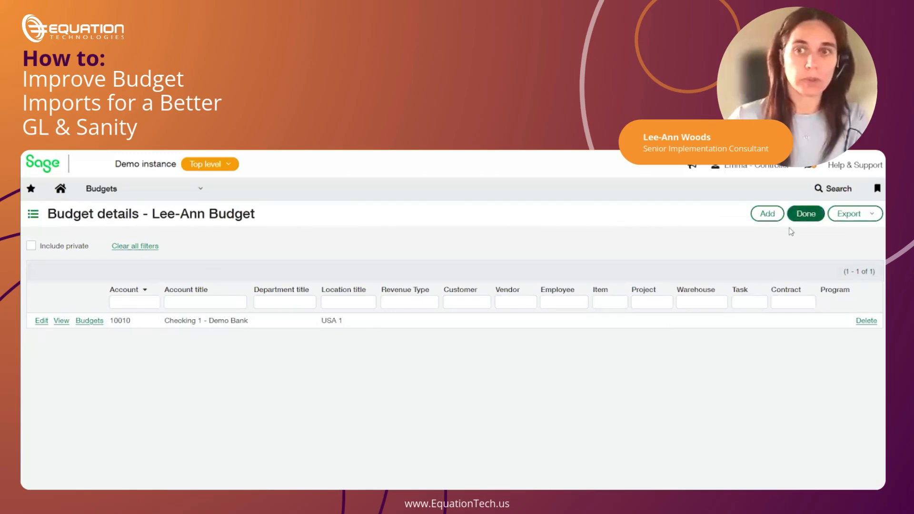
Close Budget details and open the export report setup for the new budget.
left_click(805, 213)
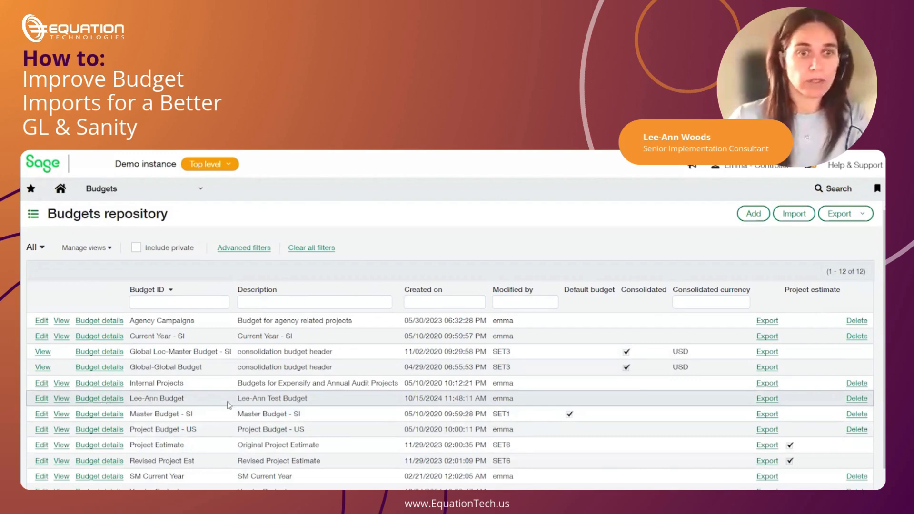
left_click_drag(149, 399, 332, 403)
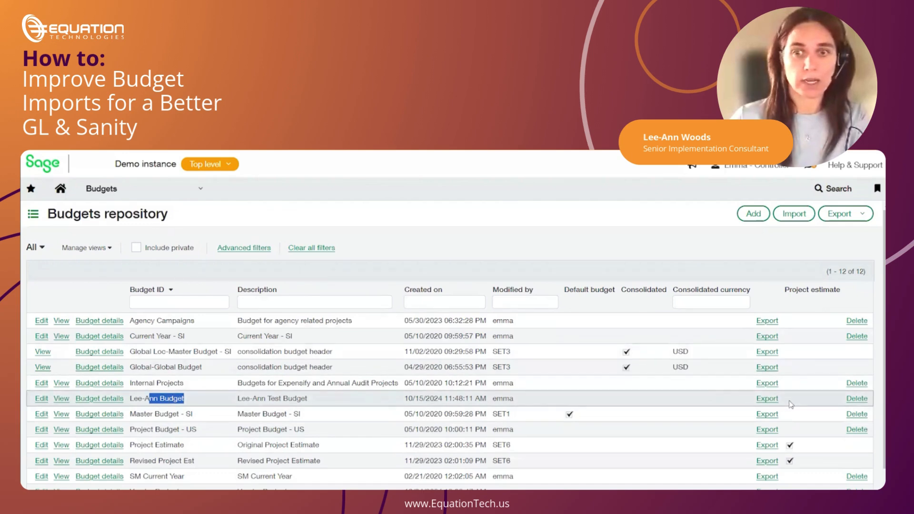
left_click(762, 402)
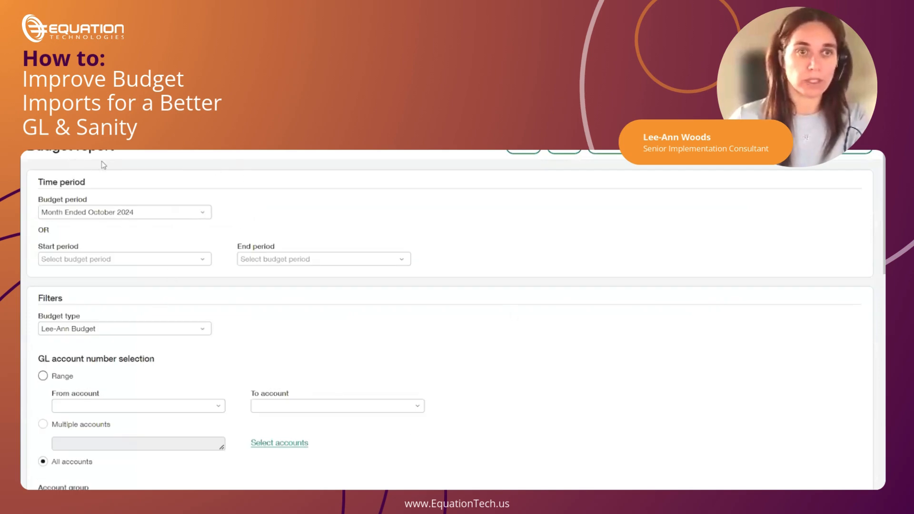
Export the budget for Month Ended January 2024 through Month Ended December 2024 to CSV.
left_click(206, 257)
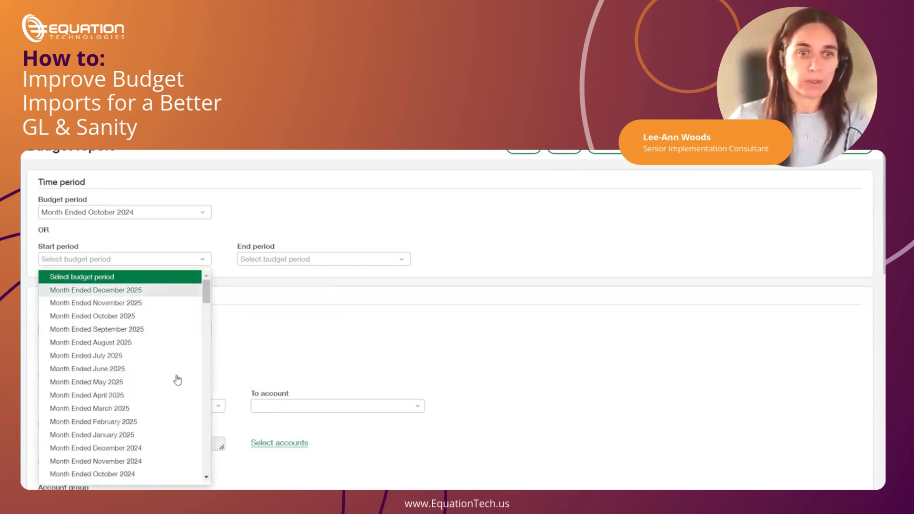
scroll(162, 450, "down", 3)
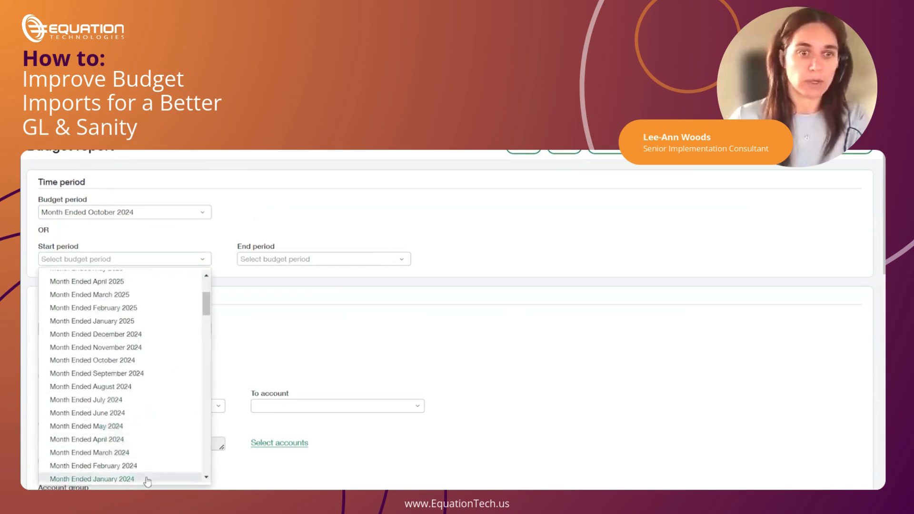
left_click(163, 478)
left_click(392, 262)
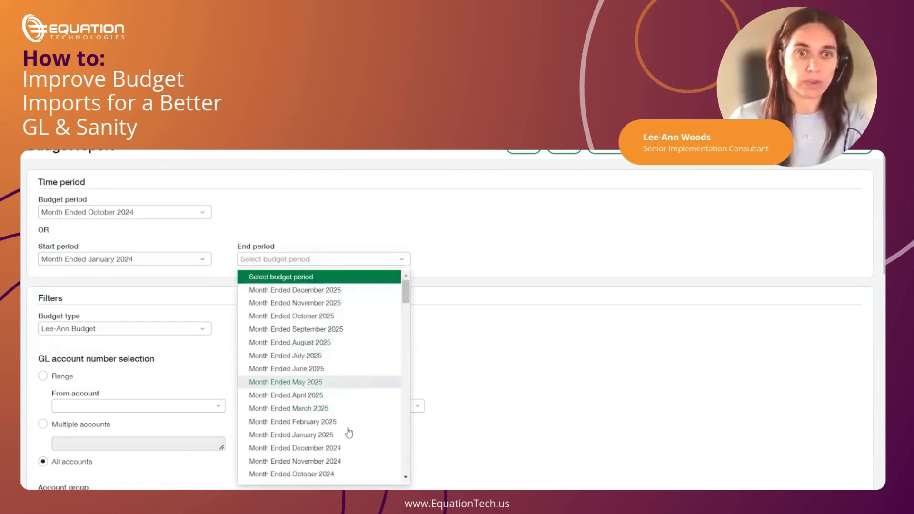
left_click(341, 448)
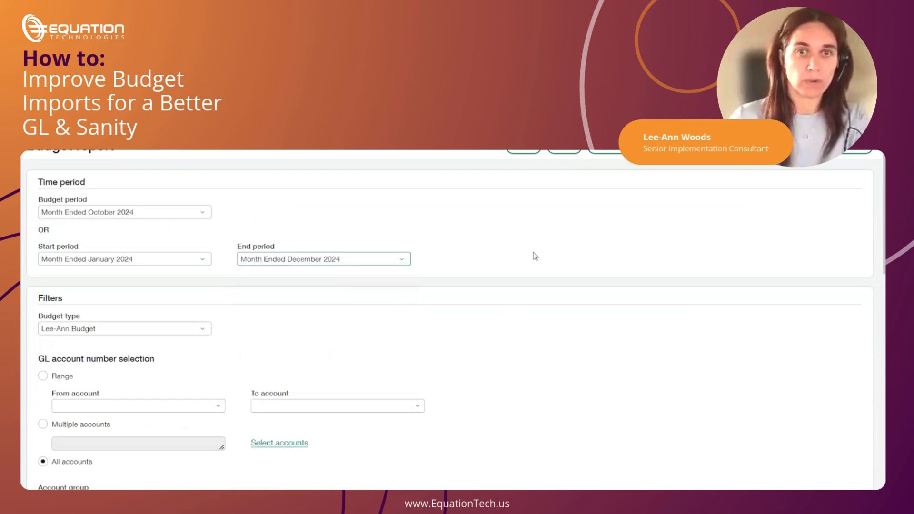
left_click(523, 152)
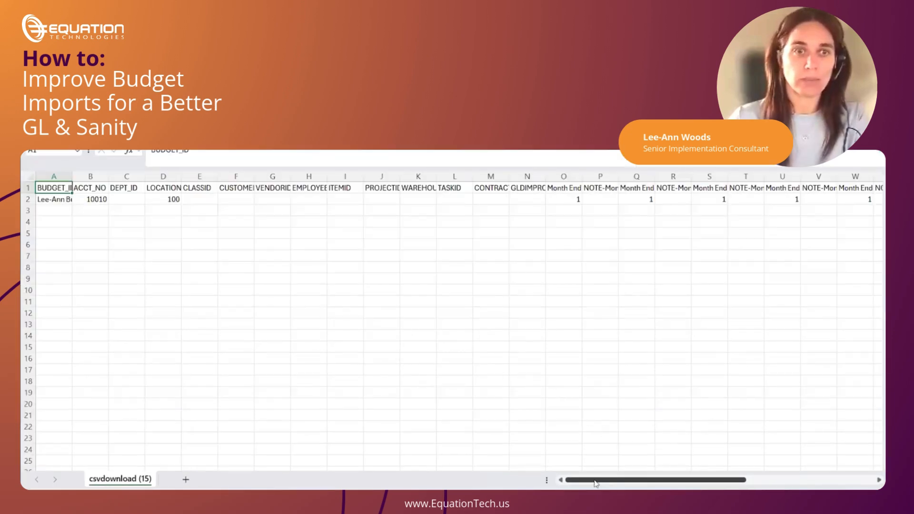
left_click(552, 191)
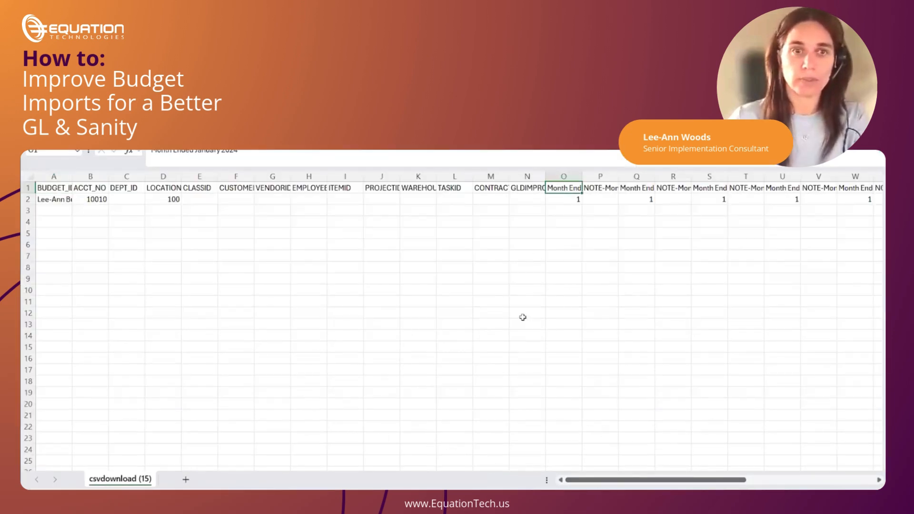
triple_click(253, 151)
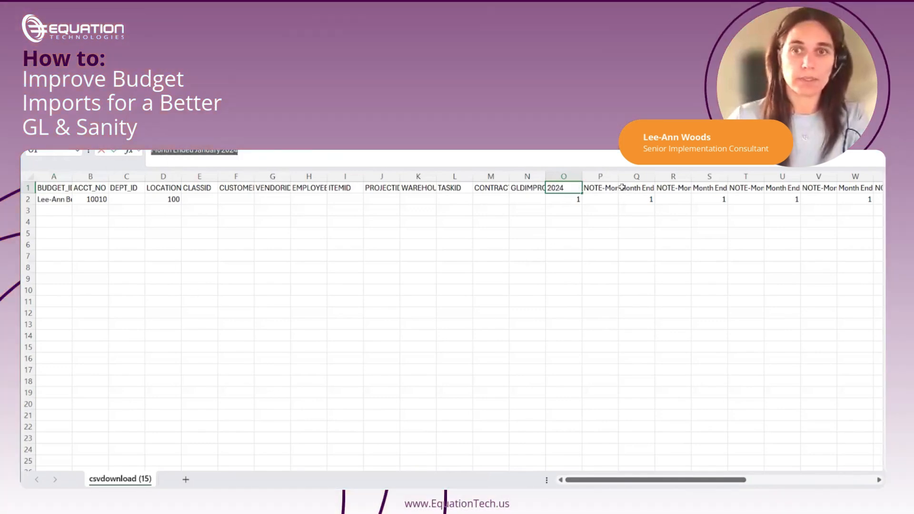
left_click(622, 187)
triple_click(145, 161)
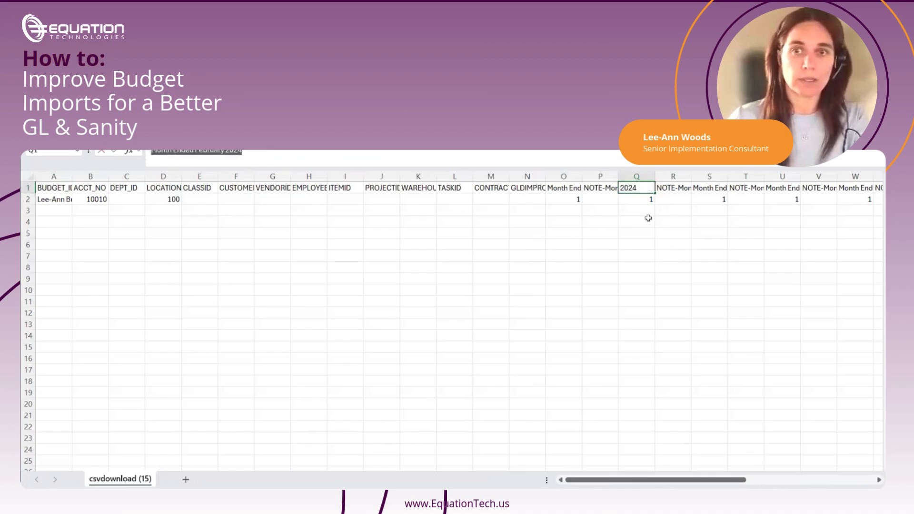
left_click(698, 189)
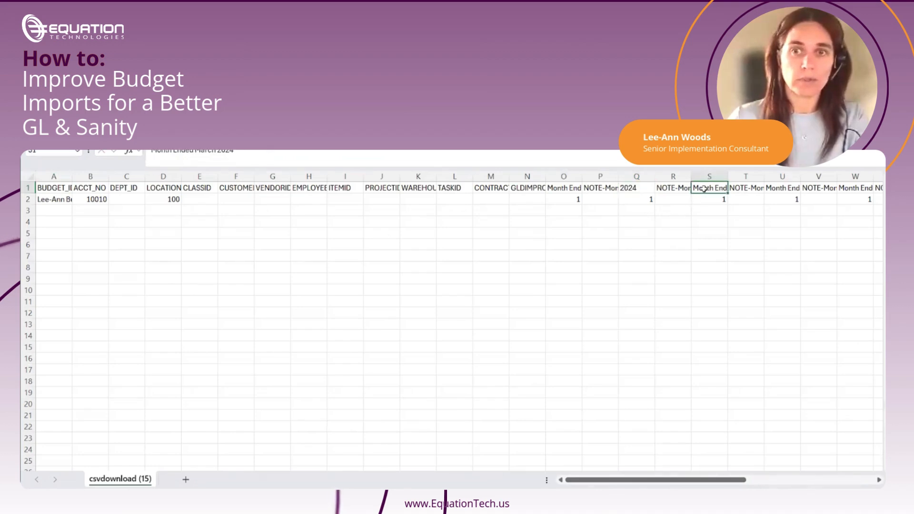
triple_click(243, 158)
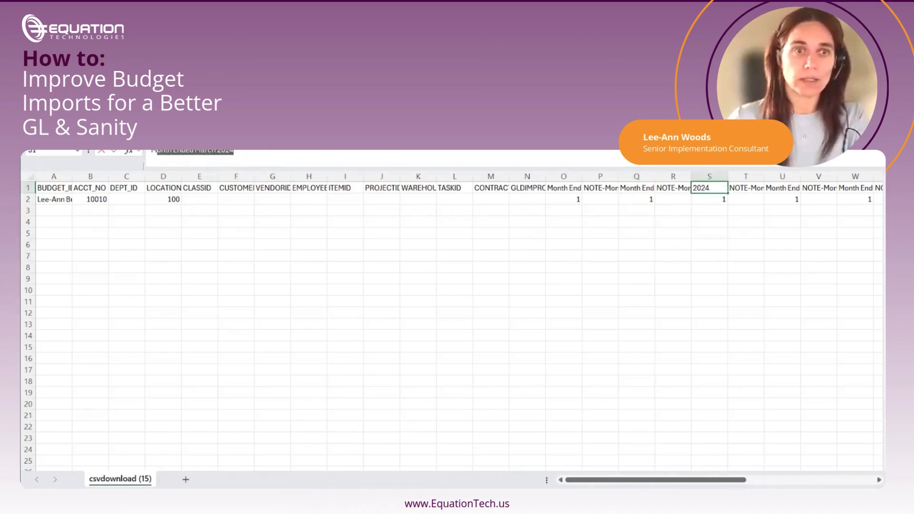
left_click(53, 200)
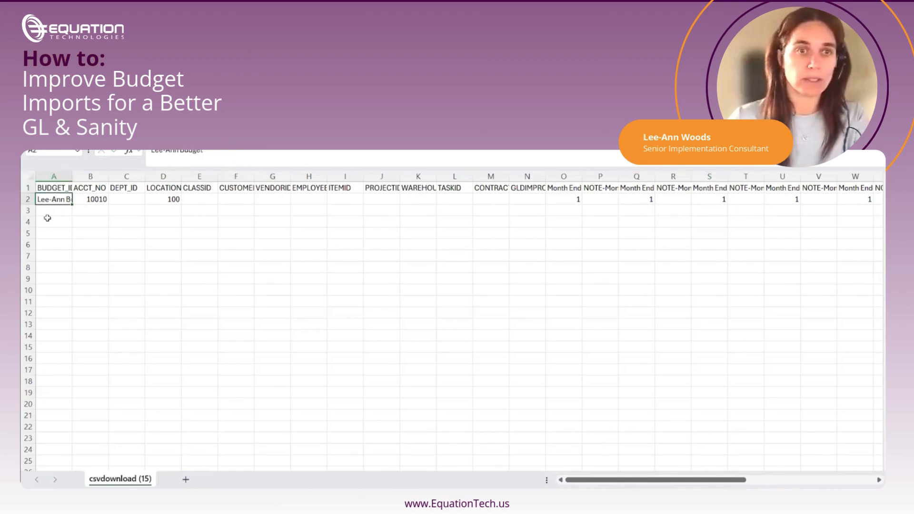